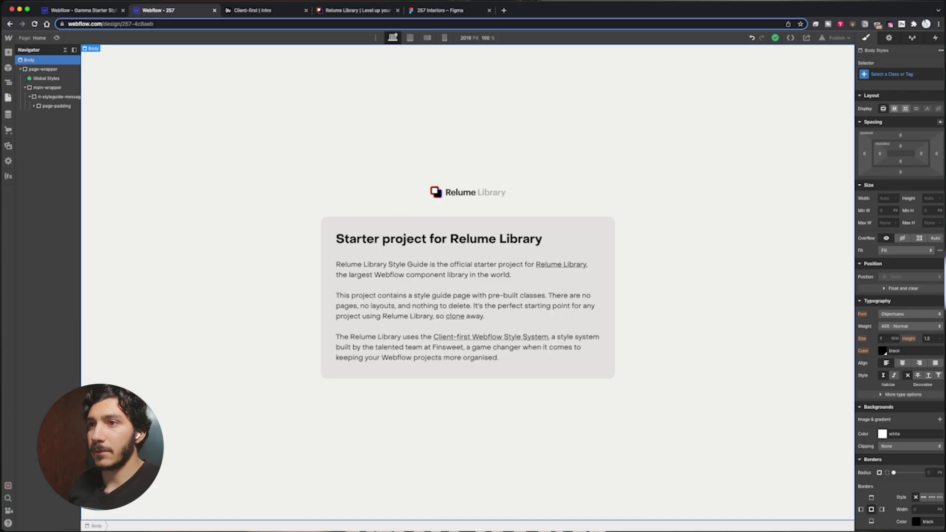
Step: Open the Style Guide page, inspect the heading-xsmall class, and return to the Home page
key("p")
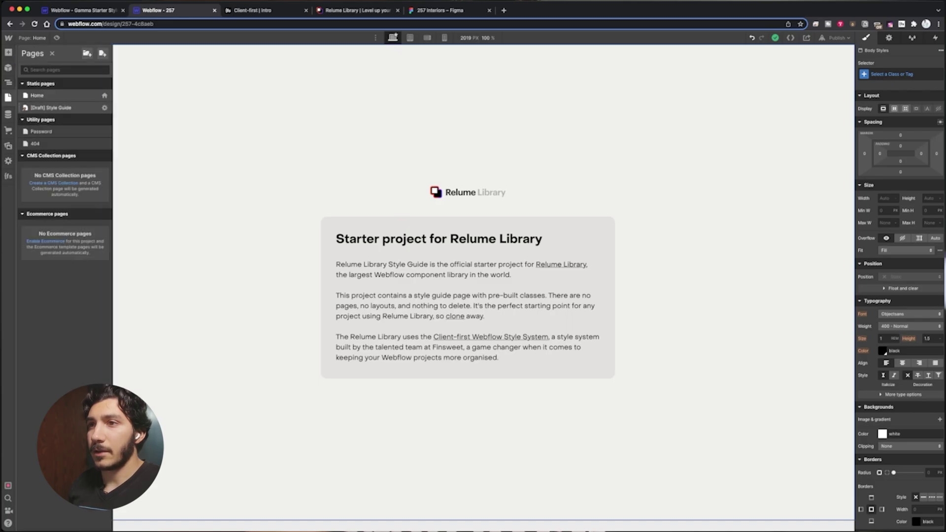
left_click(51, 108)
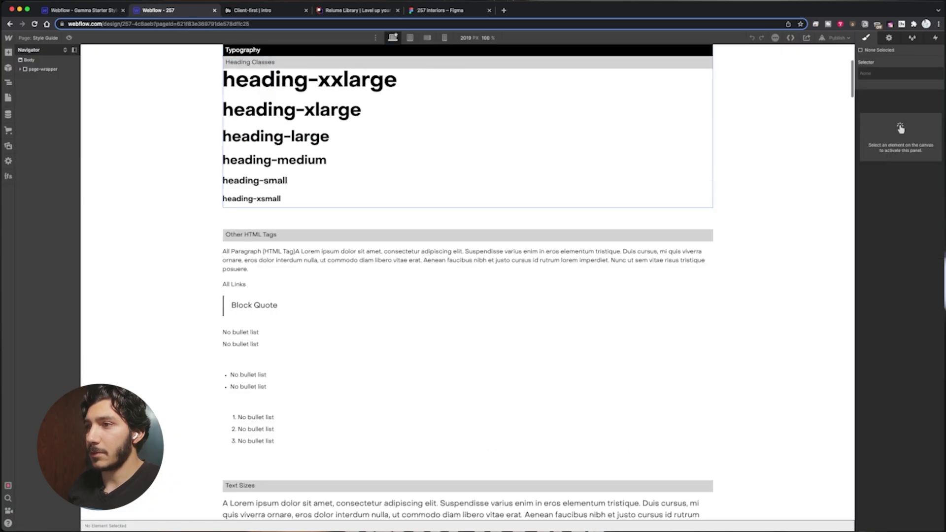
left_click(252, 177)
scroll(252, 178, "up", 4)
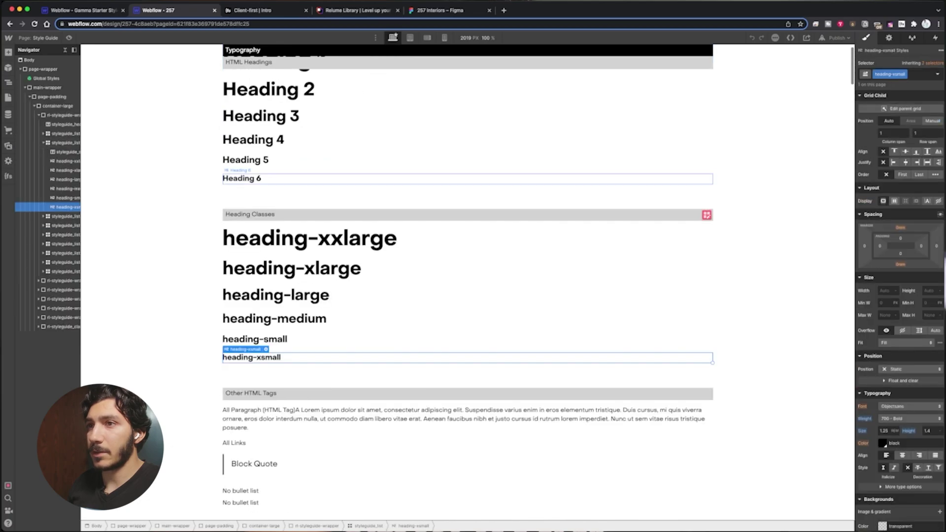
left_click(8, 98)
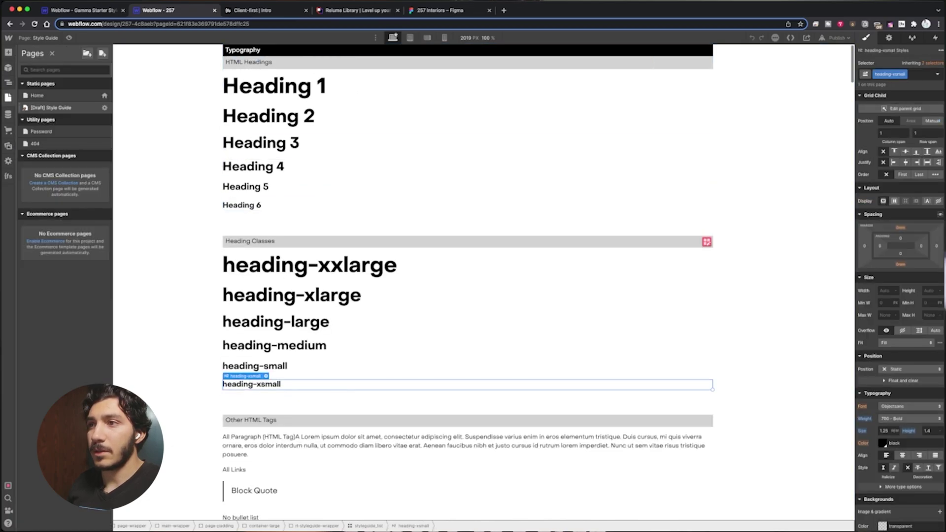
left_click(54, 96)
Step: Switch to the Client-first intro documentation and review its recommended global, other global and custom class examples
left_click(266, 11)
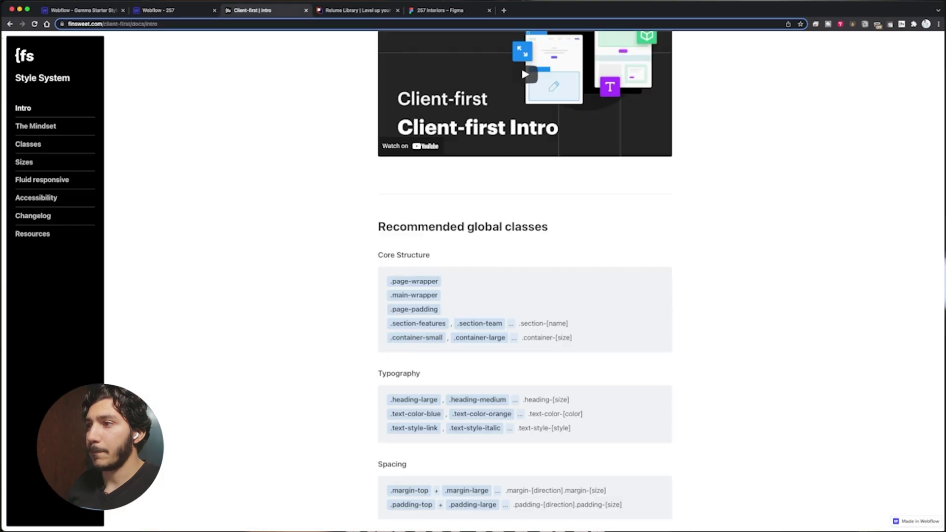
scroll(525, 281, "up", 5)
scroll(524, 281, "down", 6)
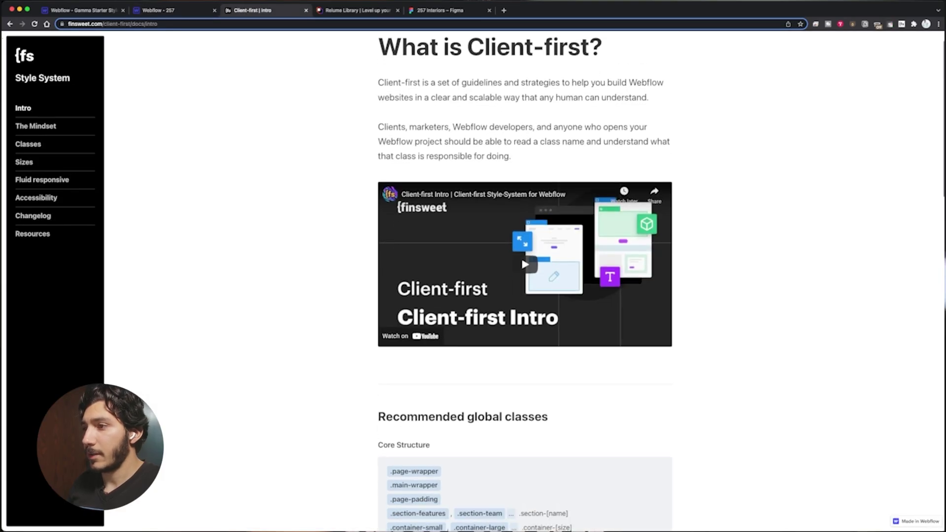
scroll(525, 281, "down", 8)
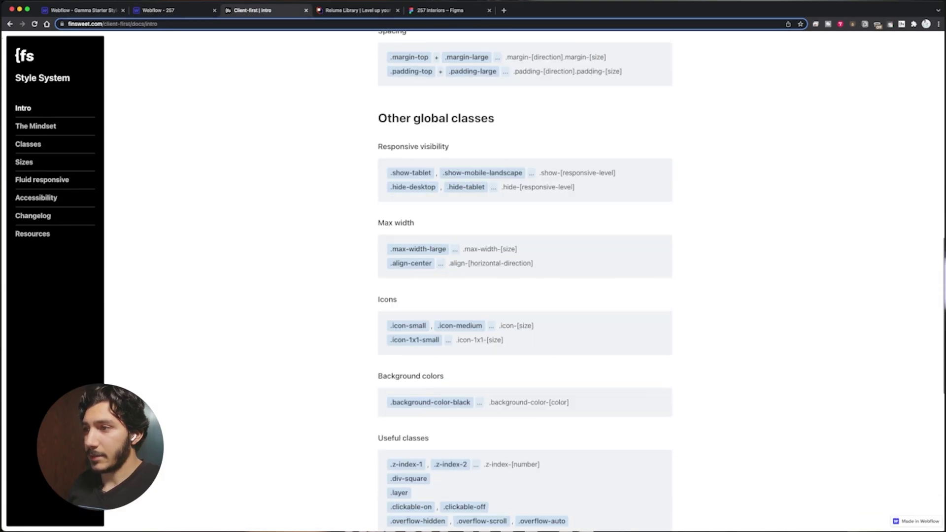
scroll(524, 281, "down", 6)
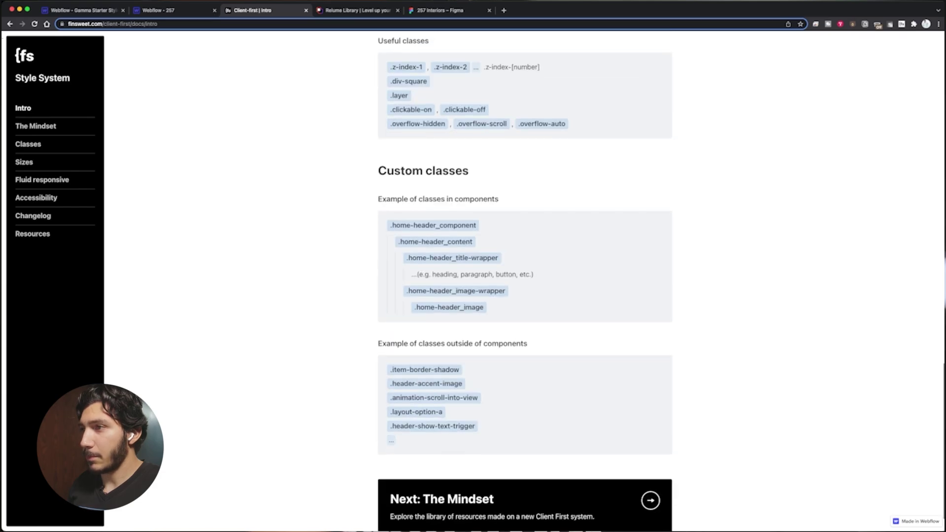
scroll(525, 281, "up", 4)
scroll(525, 281, "up", 15)
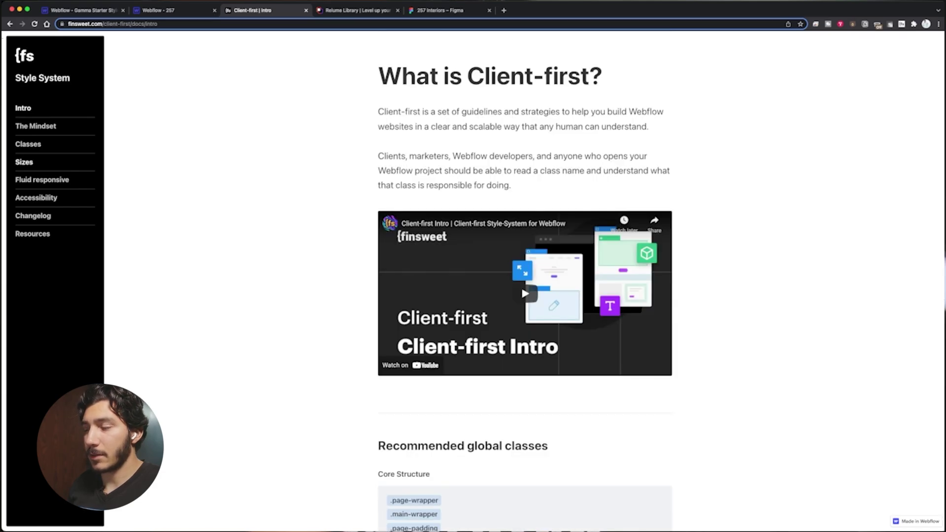
scroll(525, 281, "down", 15)
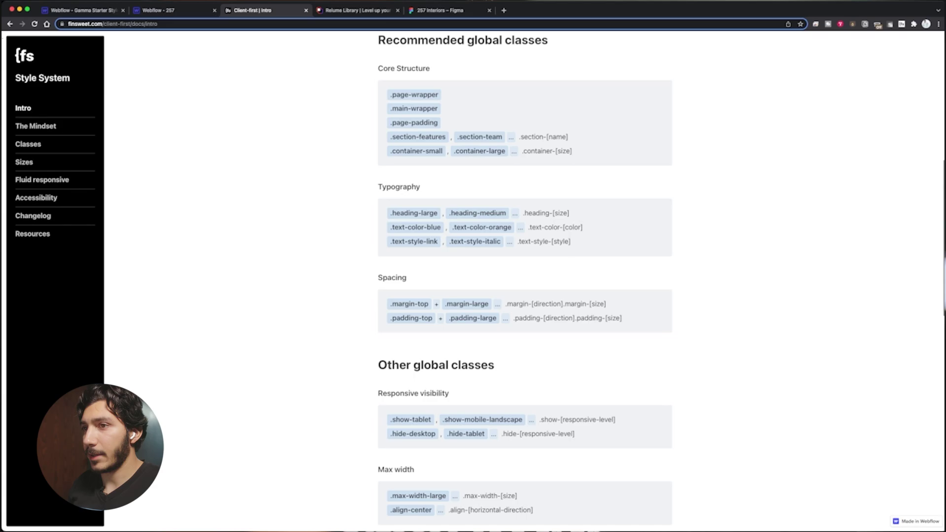
scroll(525, 280, "down", 4)
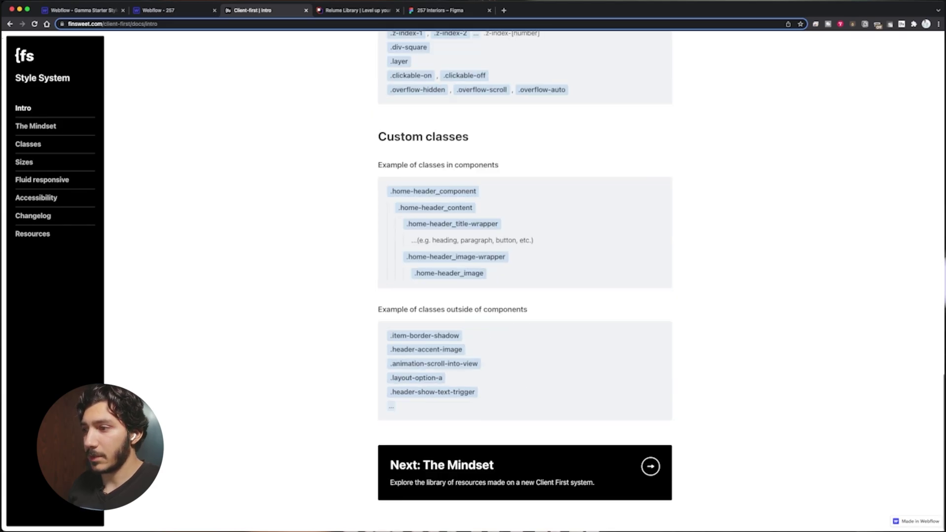
scroll(525, 281, "up", 15)
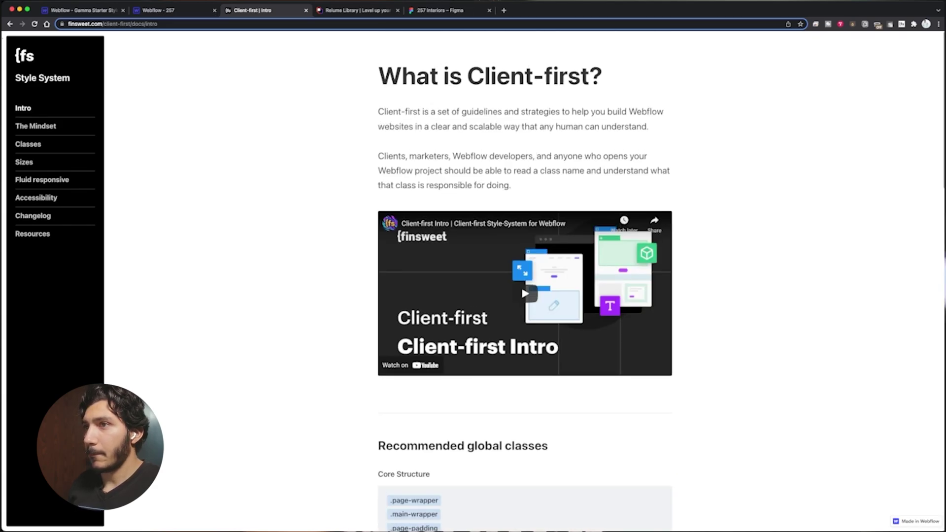
Step: Switch to the Gamma Starter Style Guide project in Webflow and review its typography and rich text sections
left_click(157, 10)
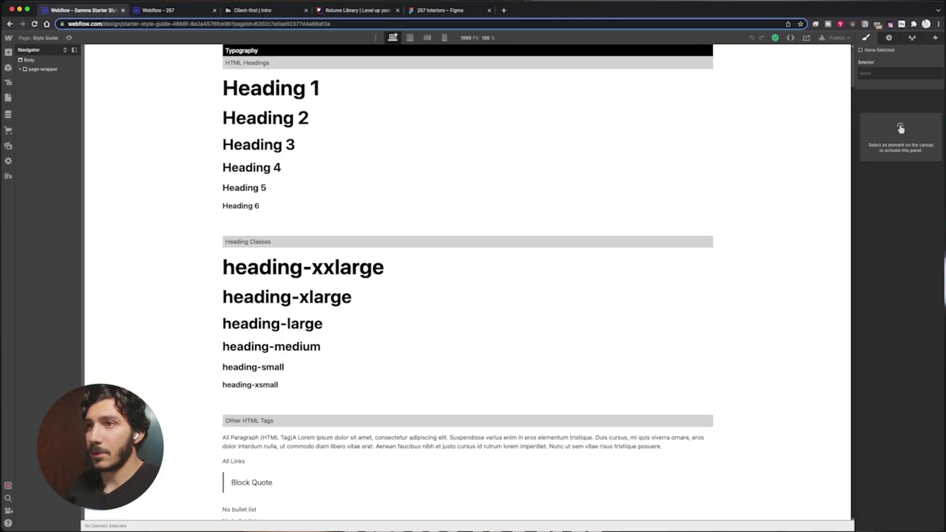
scroll(468, 281, "down", 20)
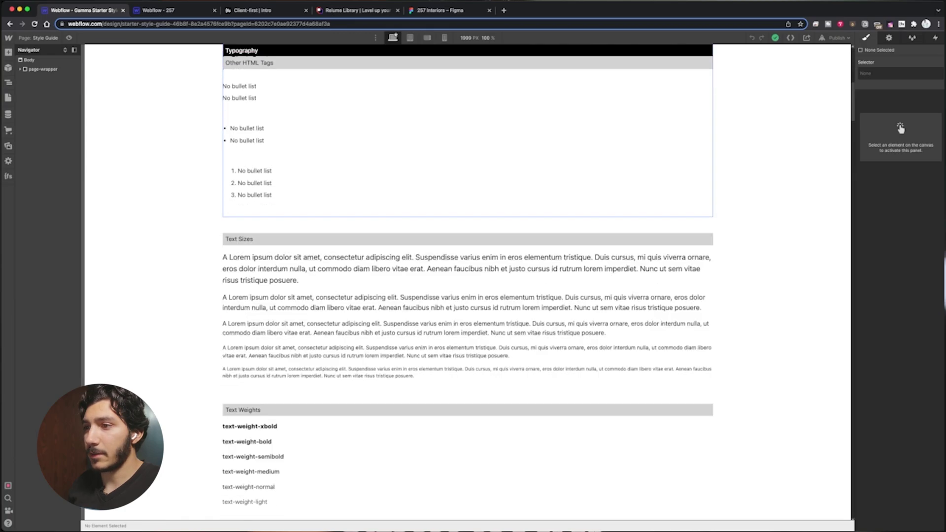
scroll(467, 242, "down", 4)
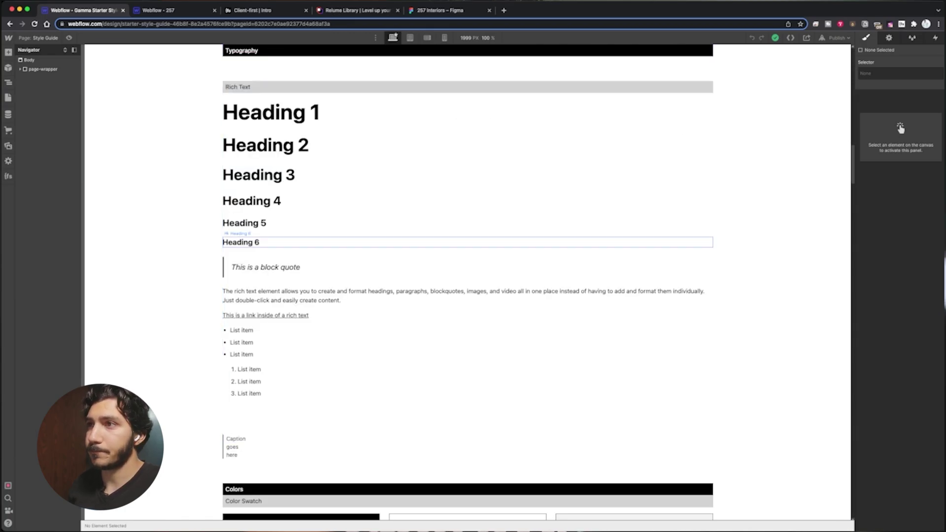
Step: Log in to the Relume Library, glance at the 257 Interiors Figma design, and browse the dashboard's component categories
key("ctrl+Tab")
key("ctrl+Tab")
key("ctrl+Tab")
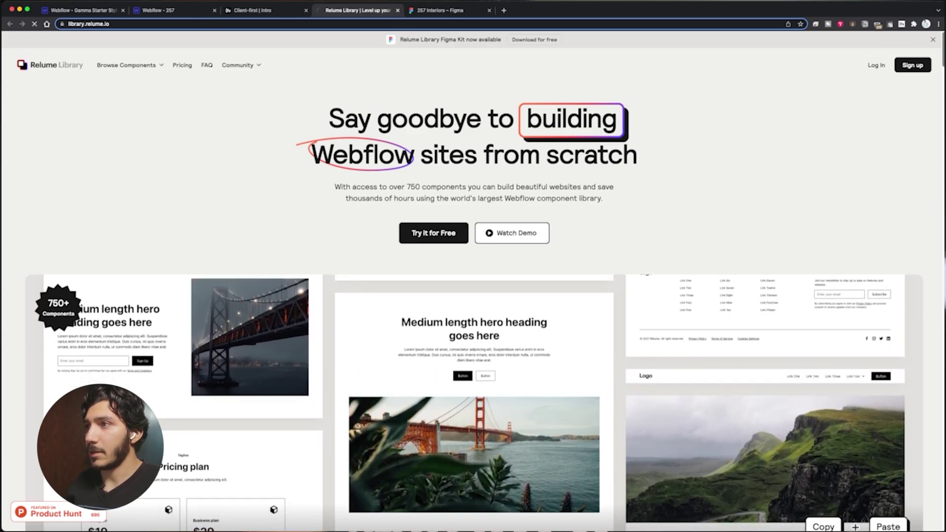
left_click(876, 65)
left_click(451, 11)
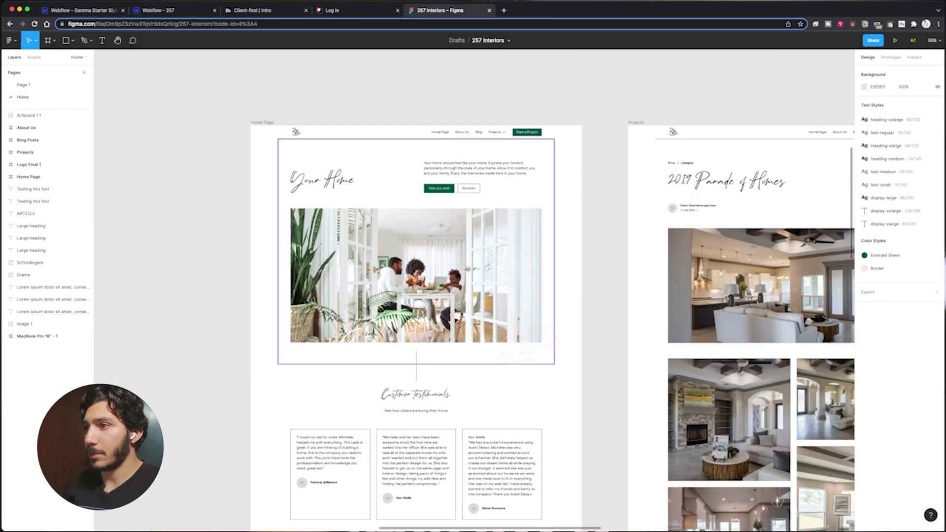
key("ctrl+shift+Tab")
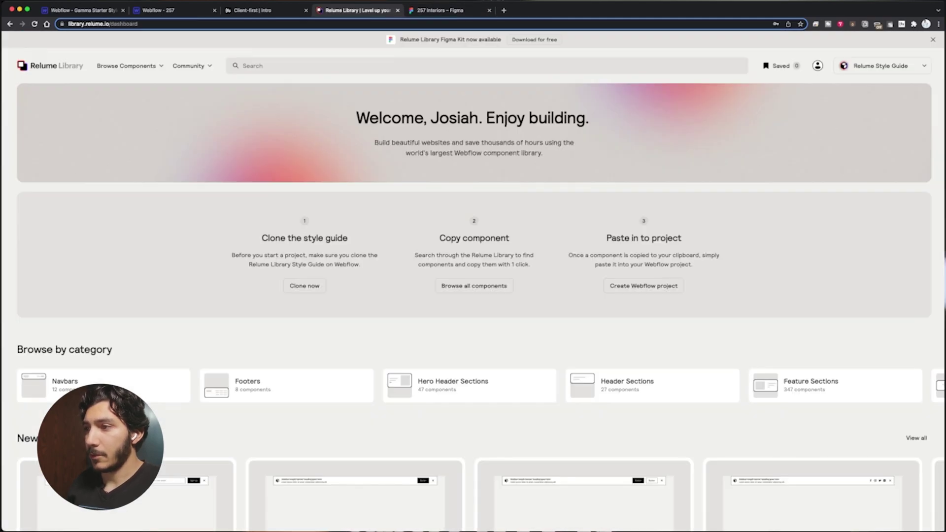
scroll(473, 281, "down", 5)
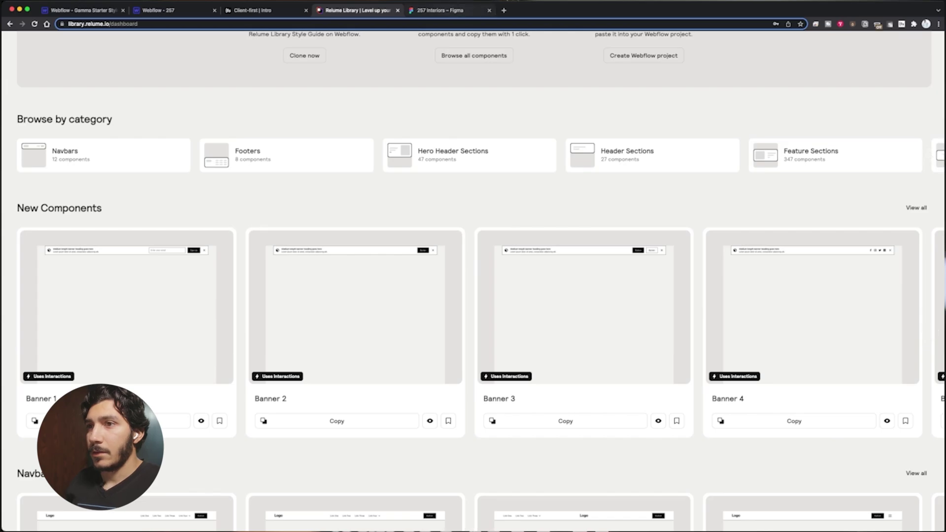
Step: Copy the hero section's layer name "Header / 15" from the 257 Interiors Figma file and search the Relume Library for it
key("ctrl+Tab")
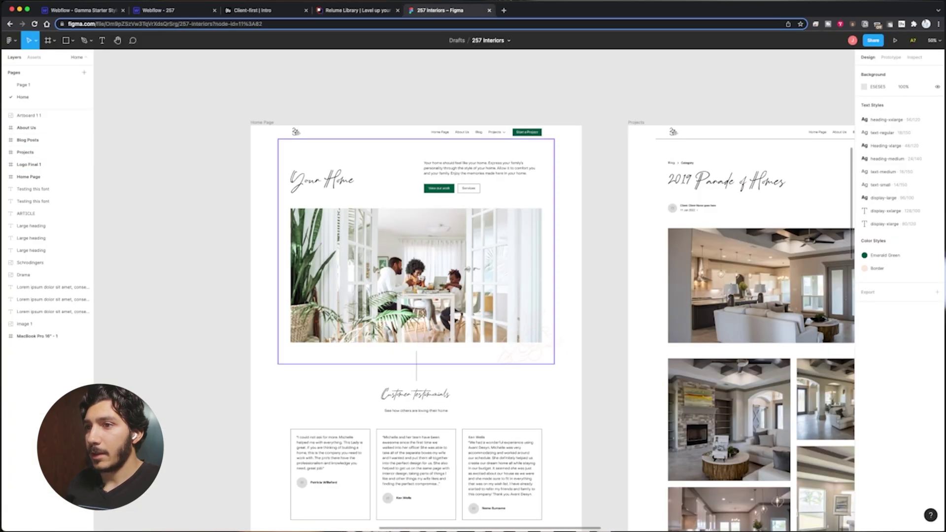
left_click(417, 252)
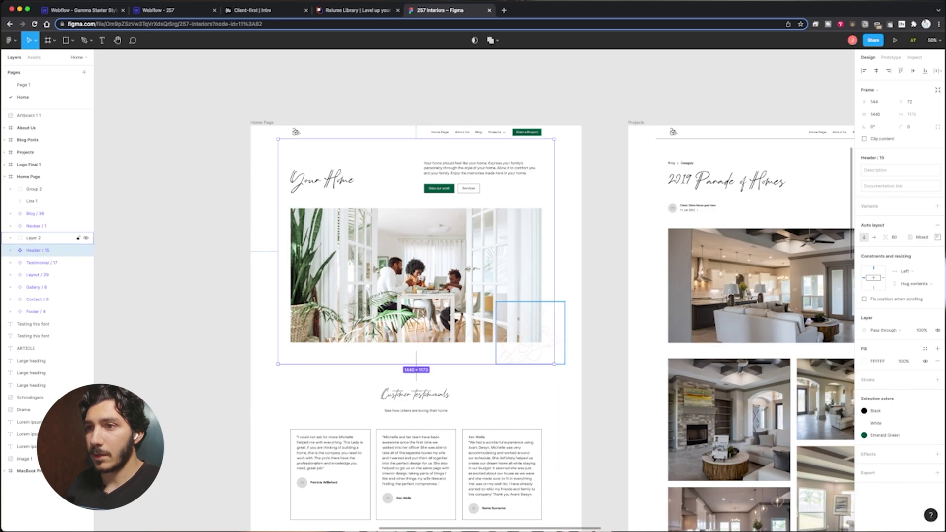
double_click(38, 250)
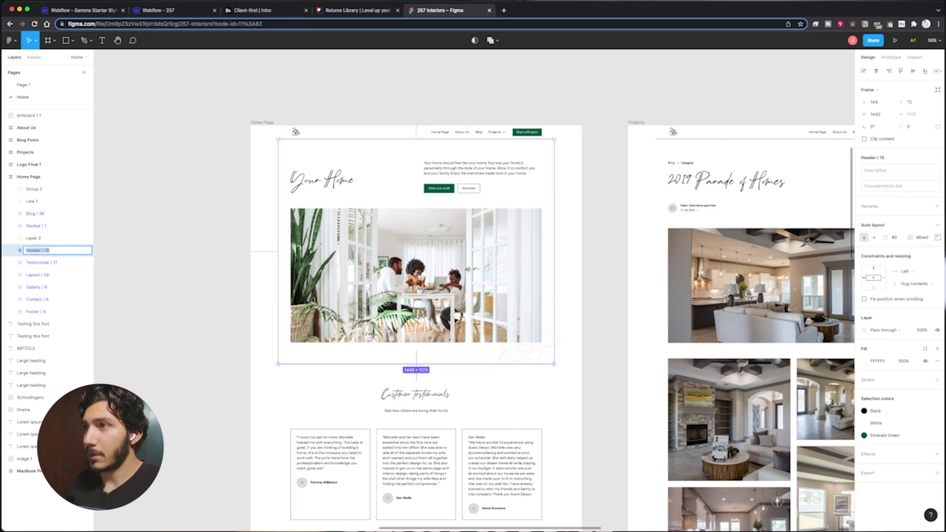
left_click(357, 11)
scroll(394, 247, "up", 5)
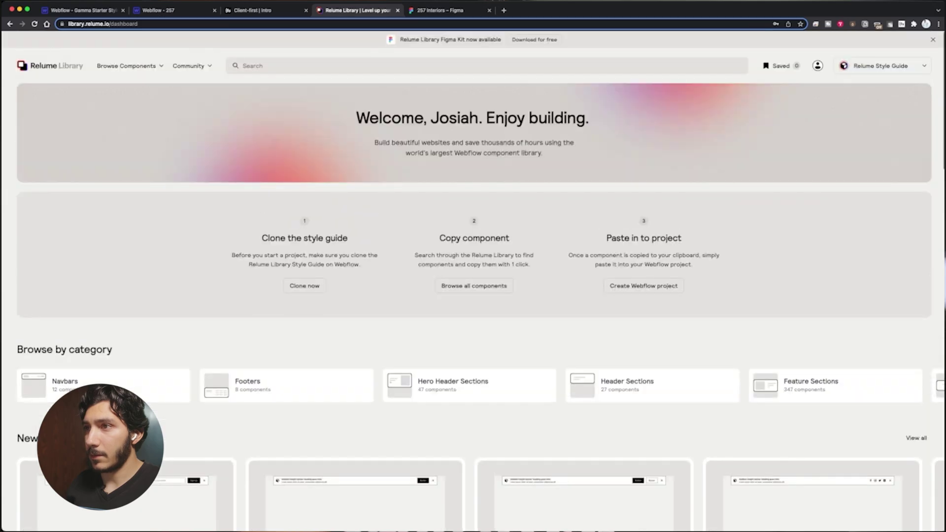
left_click(364, 66)
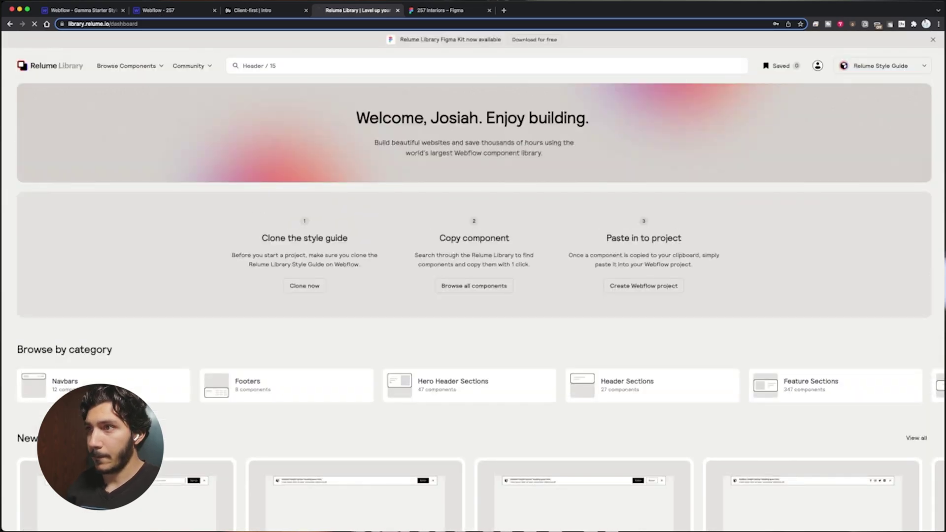
key("Return")
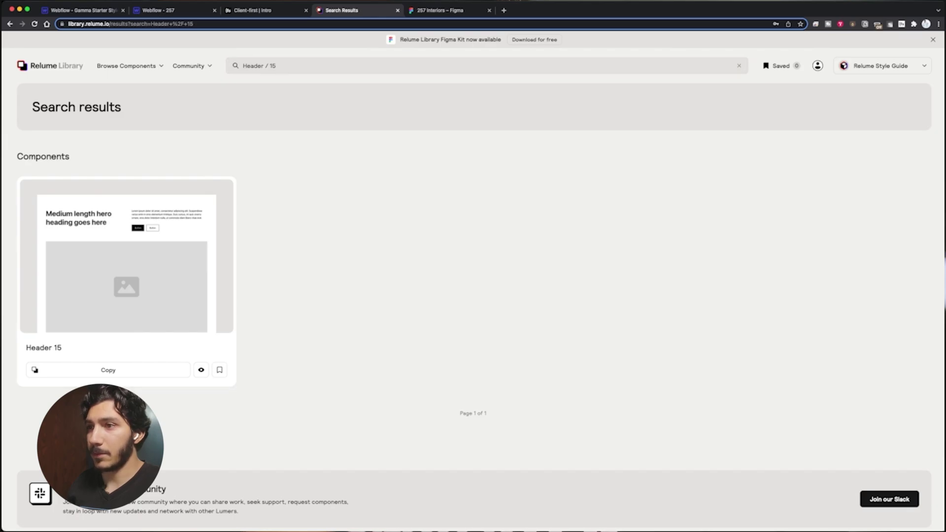
key("ctrl+Tab")
key("ctrl+shift+Tab")
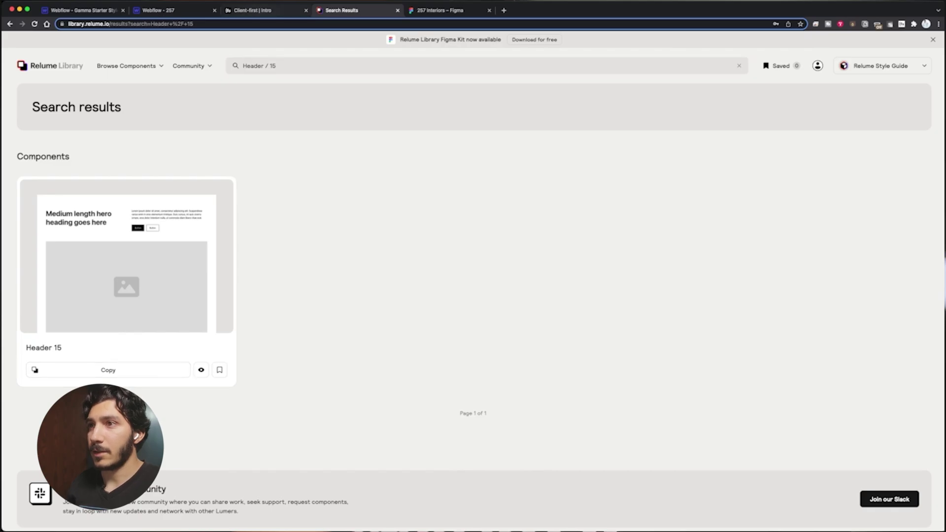
key("super+2")
key("super+1")
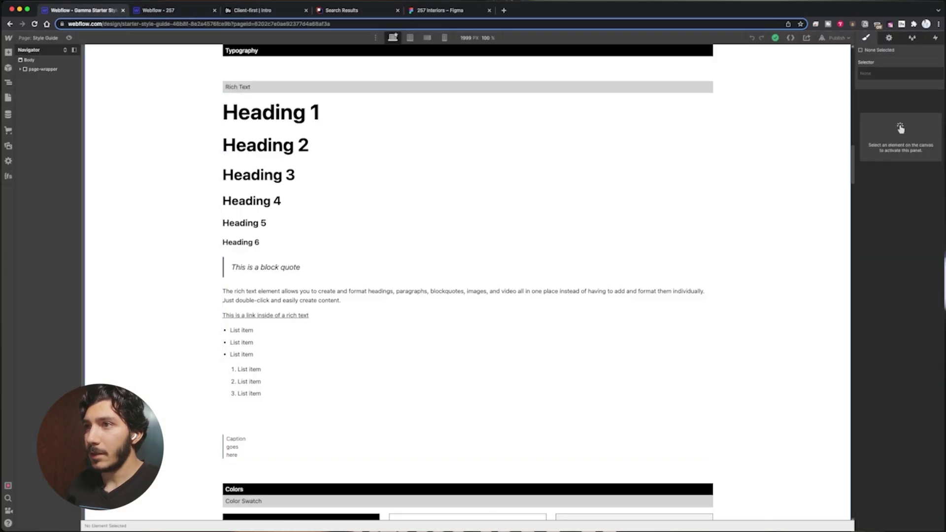
Step: Switch to the 257 Webflow project and set the Home page Body's style selector to the Body (All Pages) tag
key("super+2")
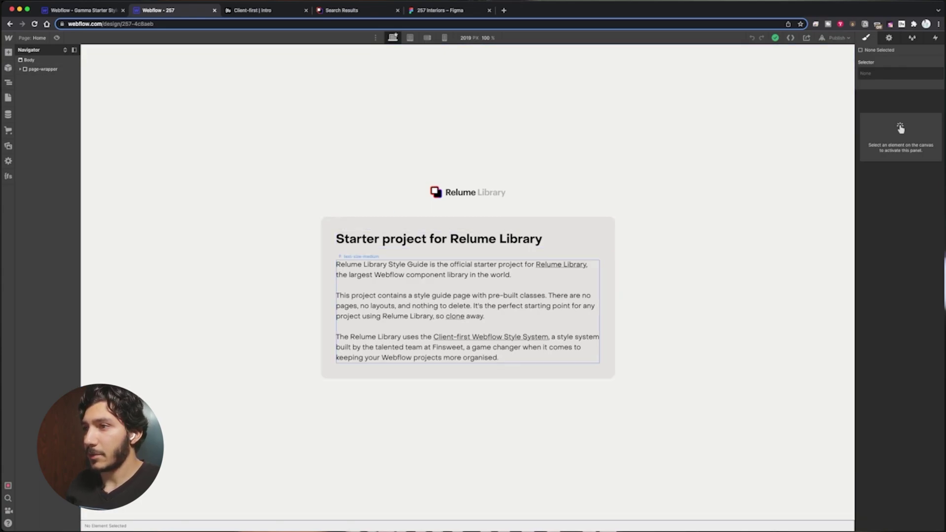
left_click(29, 60)
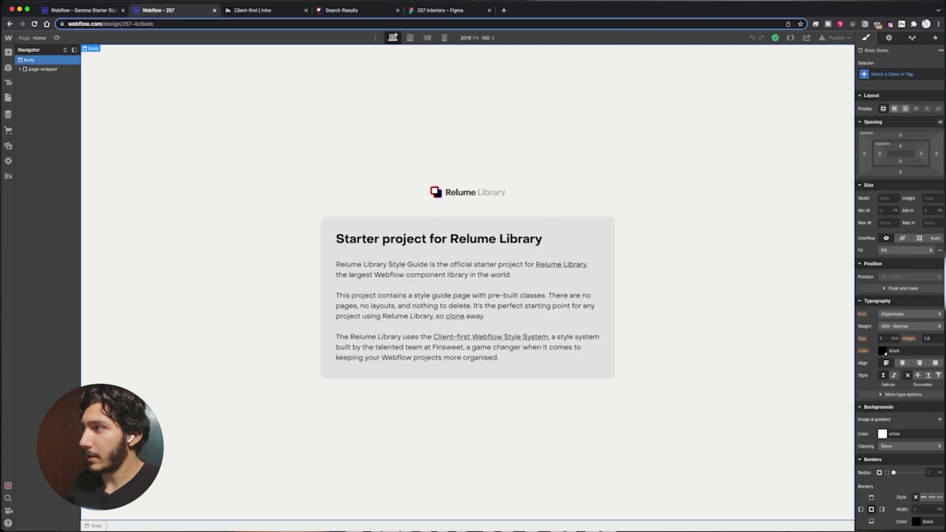
left_click(893, 74)
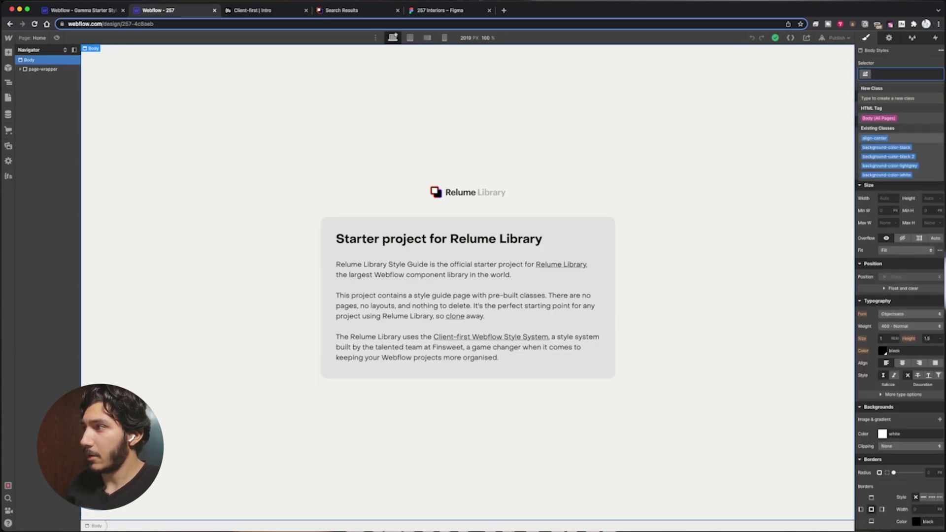
left_click(879, 119)
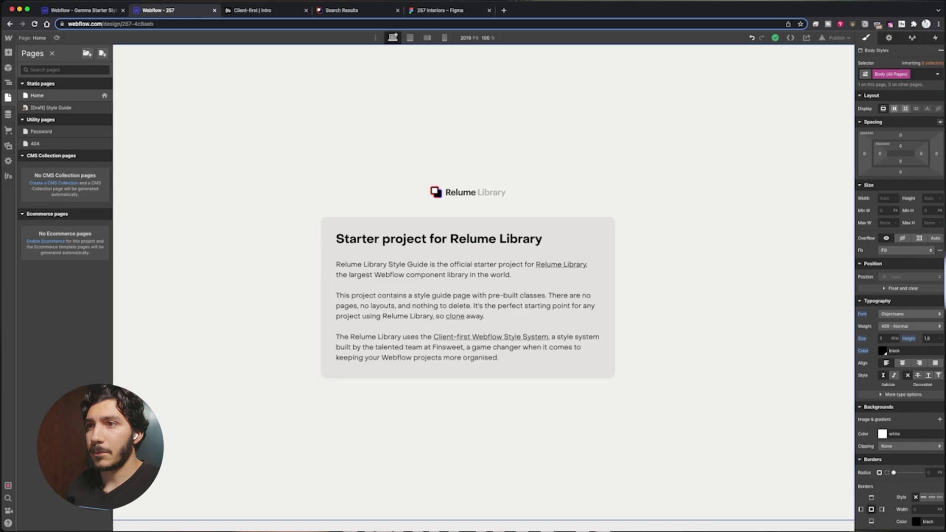
Step: Open the Style Guide page and examine its typography sections, including the rich text Heading 3 and Heading 4 styles
left_click(51, 108)
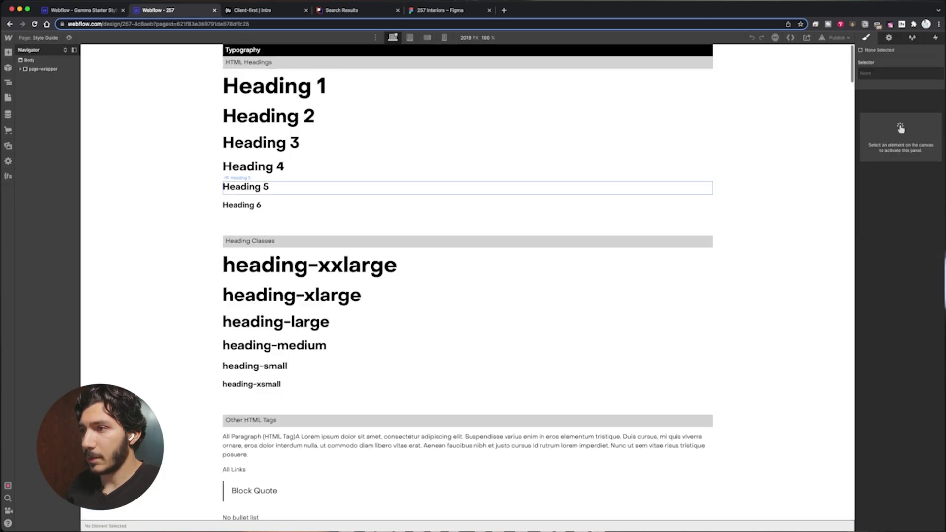
scroll(444, 350, "down", 2)
scroll(468, 285, "down", 15)
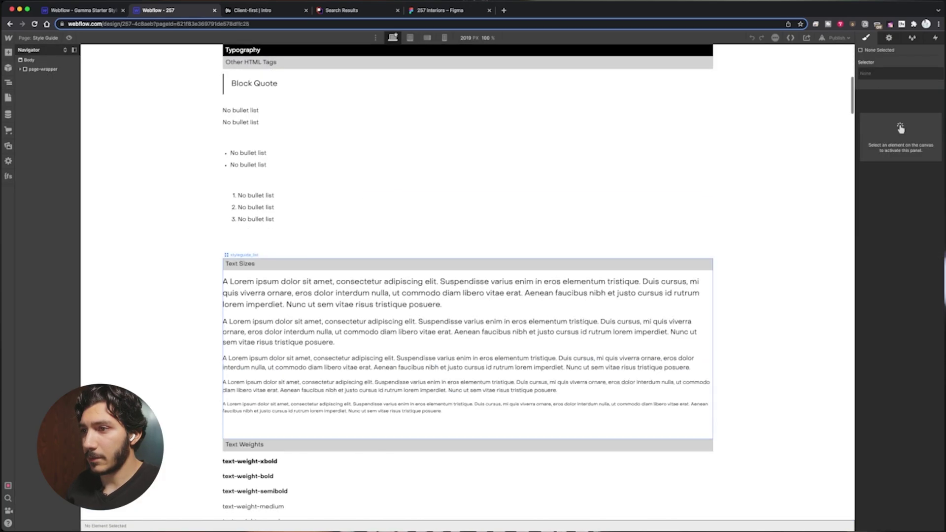
scroll(468, 261, "down", 2)
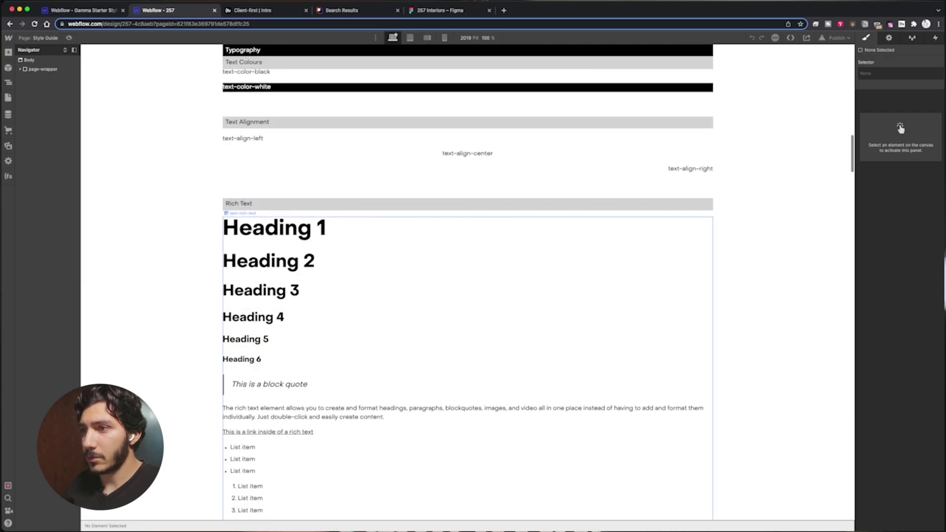
left_click(261, 292)
left_click(261, 318)
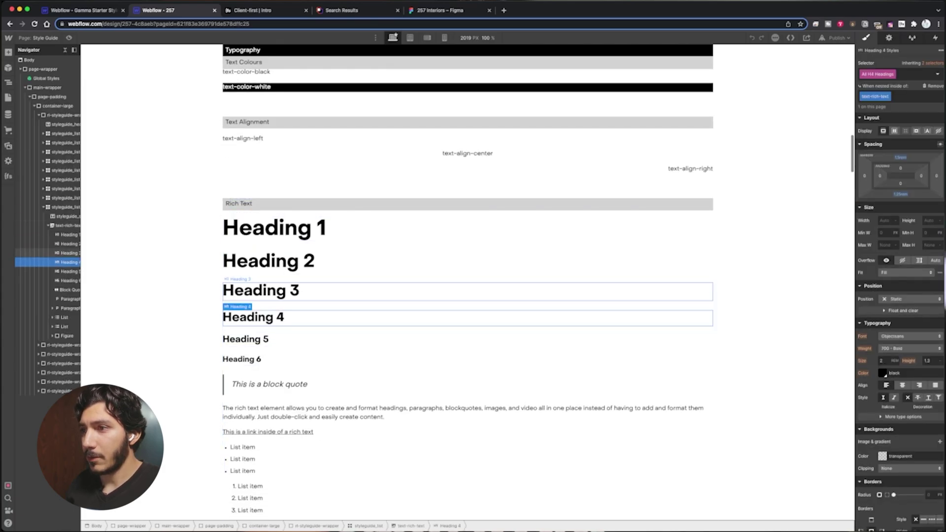
Step: Examine the Style Guide's Heading 1, heading-xxlarge and heading-xlarge styles, then review its paragraph, colour, button and form sections
left_click(274, 228)
scroll(274, 228, "up", 3)
scroll(468, 285, "up", 20)
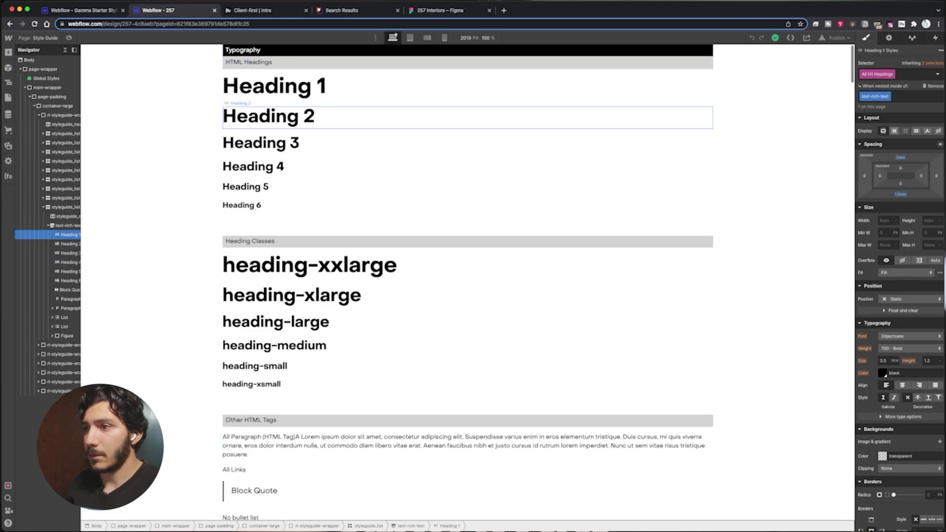
left_click(309, 266)
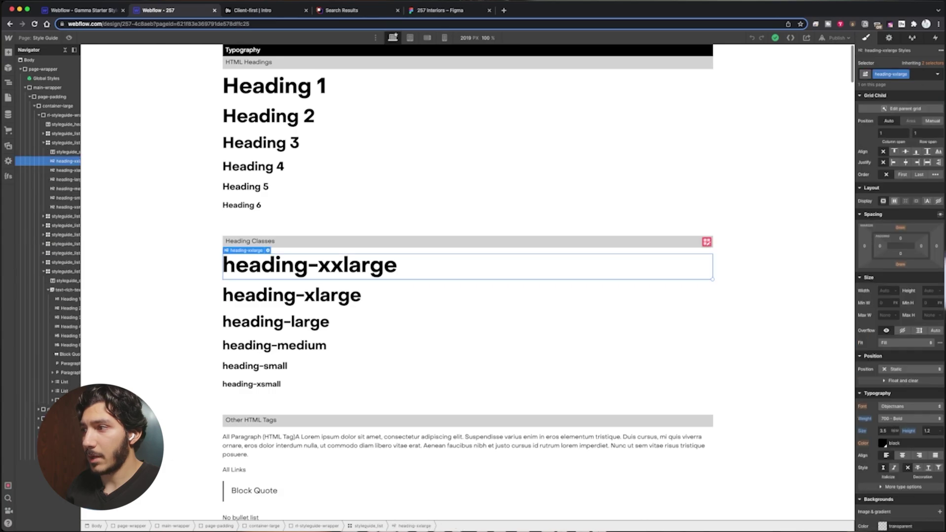
left_click(296, 296)
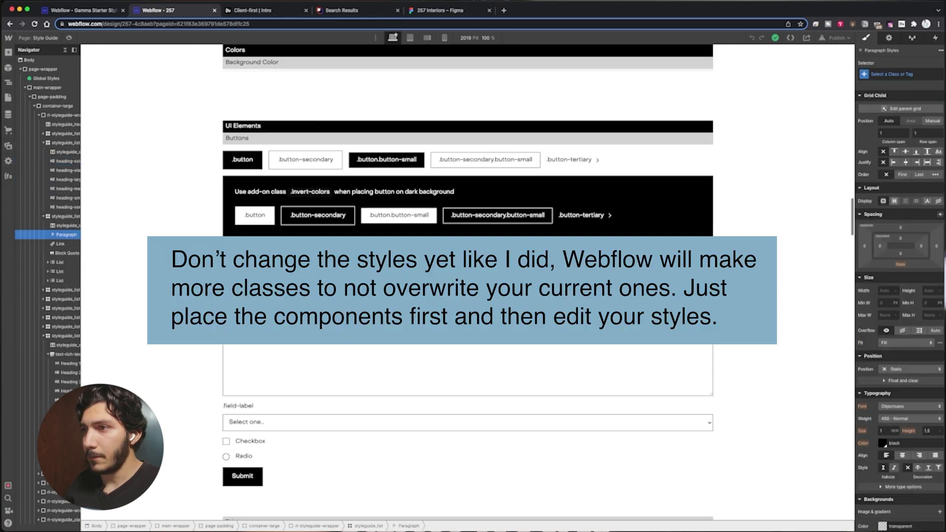
scroll(301, 221, "up", 10)
scroll(302, 221, "down", 5)
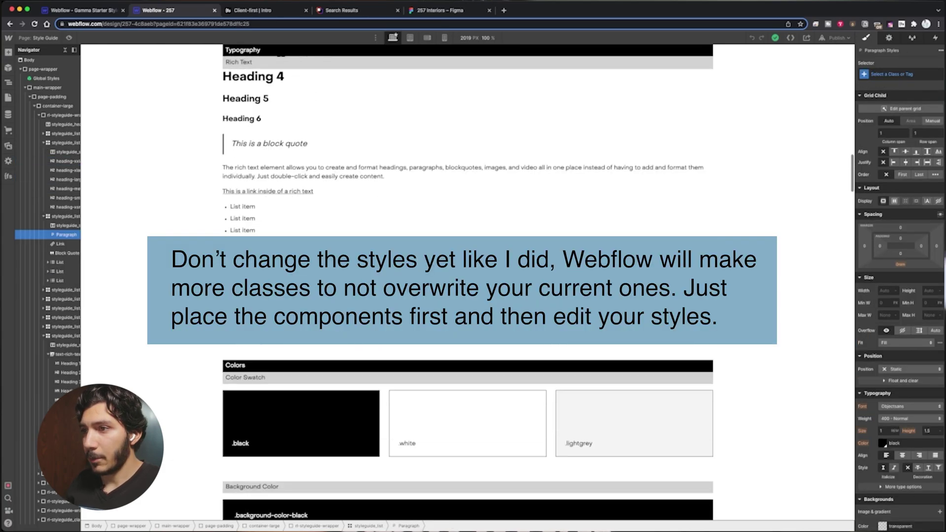
scroll(468, 281, "down", 15)
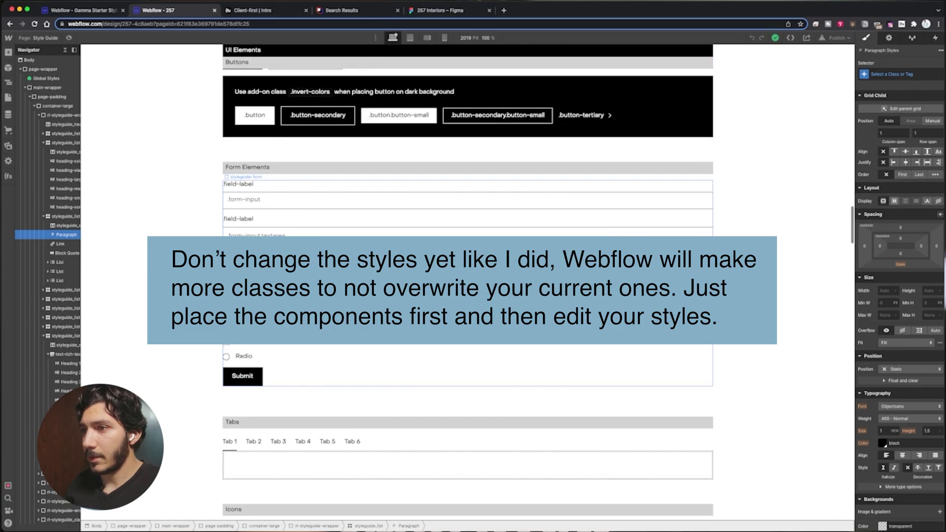
scroll(468, 281, "up", 15)
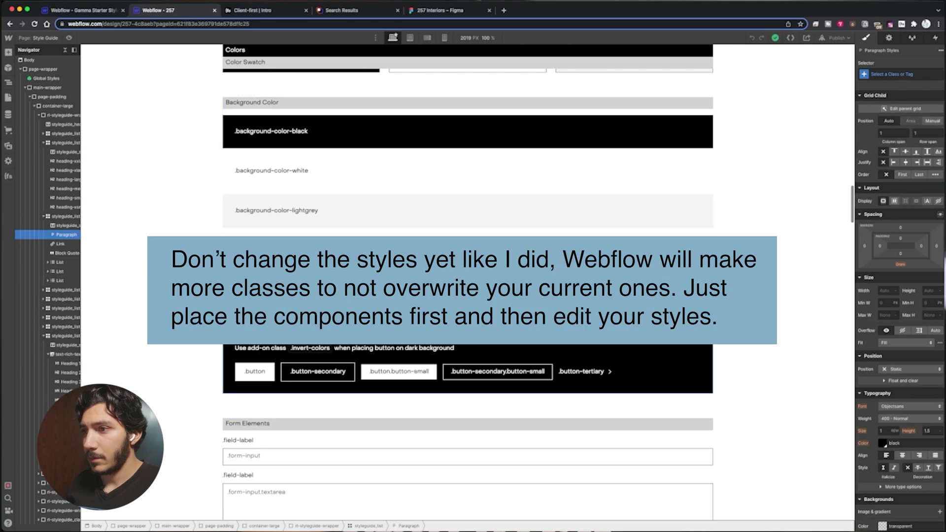
Step: Select the style guide's primary .button, switch to the 257 Interiors Figma file and select the Emerald Green colour style's hex code for copying
left_click(243, 313)
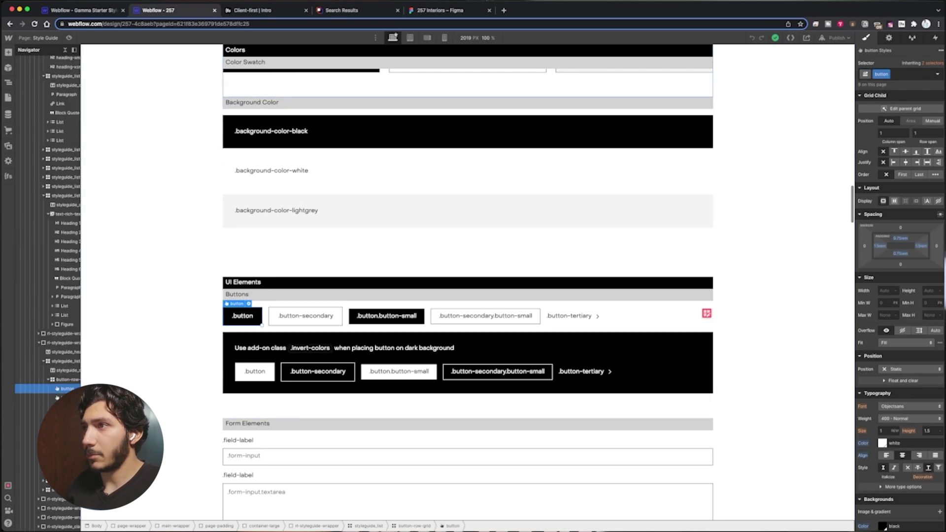
left_click(440, 11)
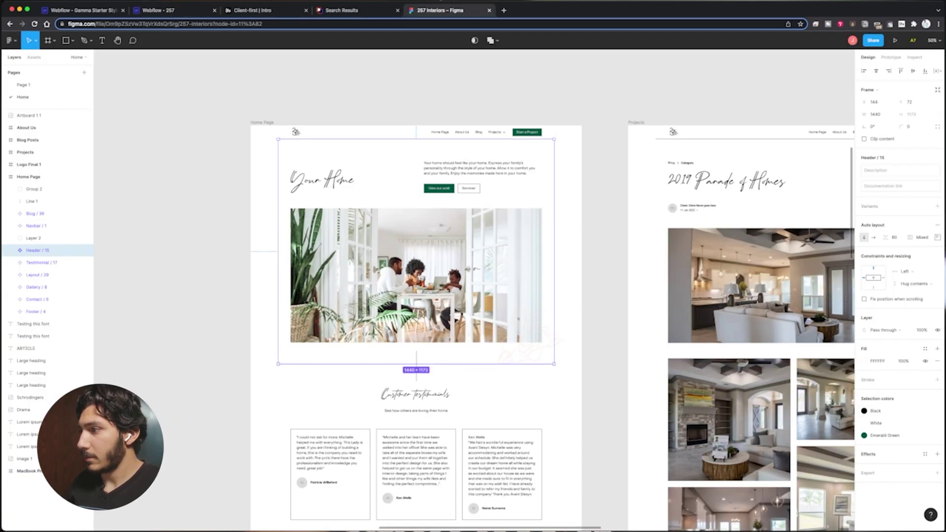
left_click(863, 435)
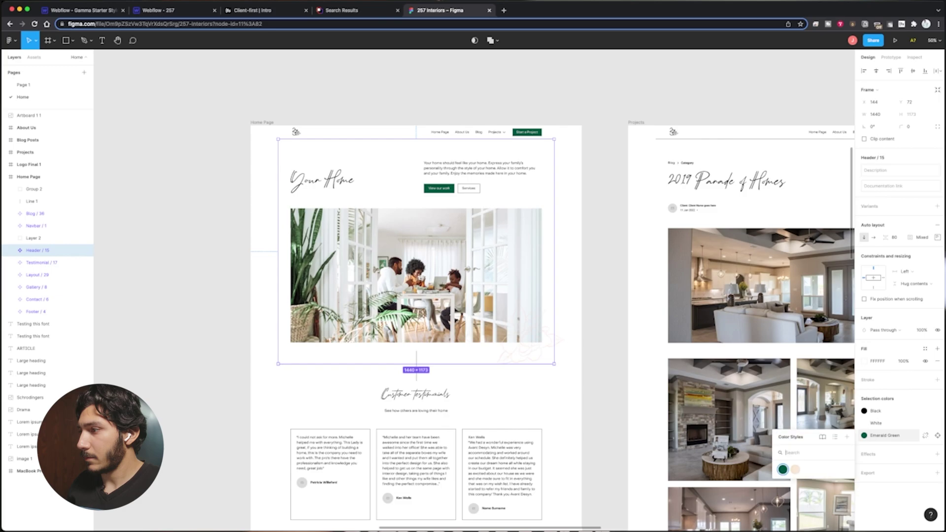
key("Escape")
key("Escape")
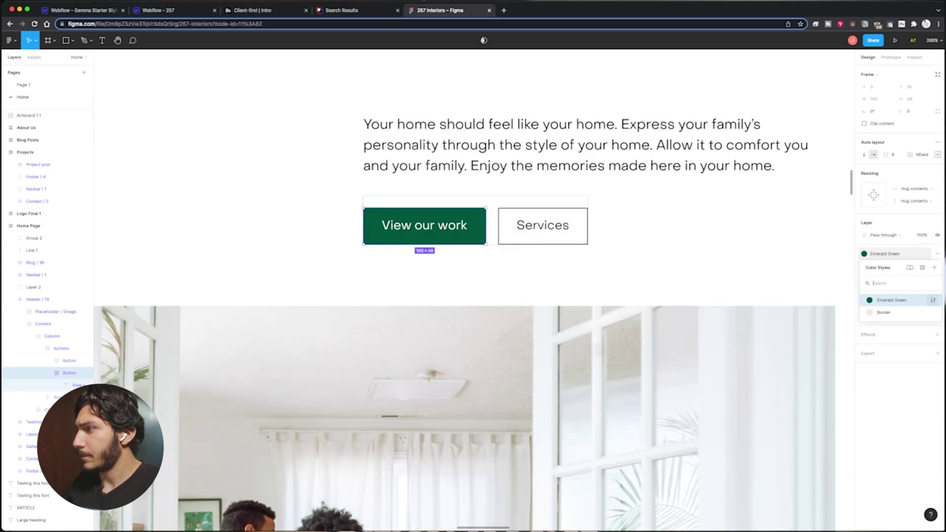
left_click(934, 300)
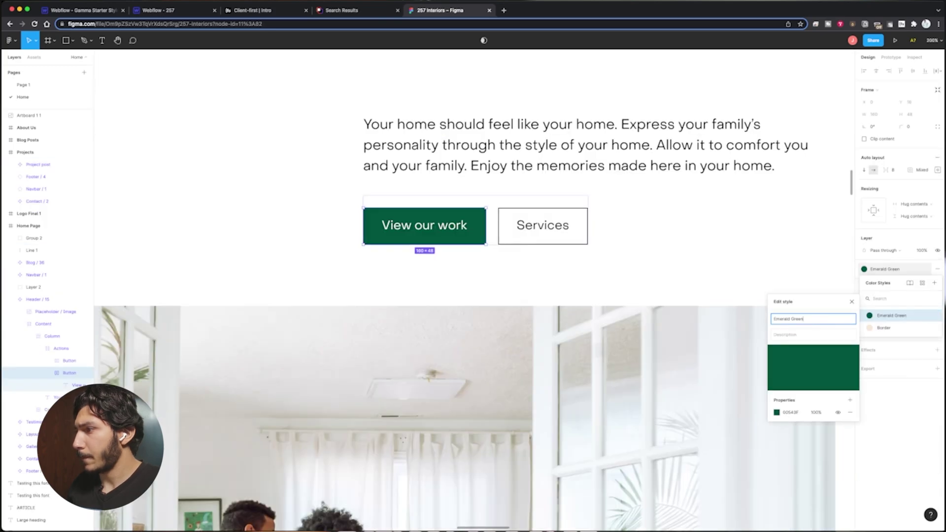
left_click(790, 412)
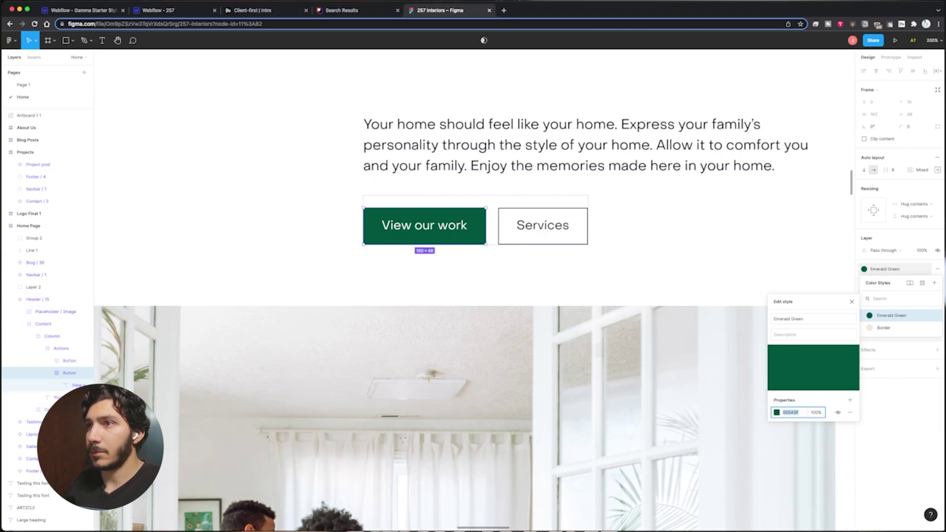
Step: Switch back to the 257 Webflow project and set the button class's background colour to #00543F
key("ctrl+shift+Tab")
key("ctrl+shift+Tab")
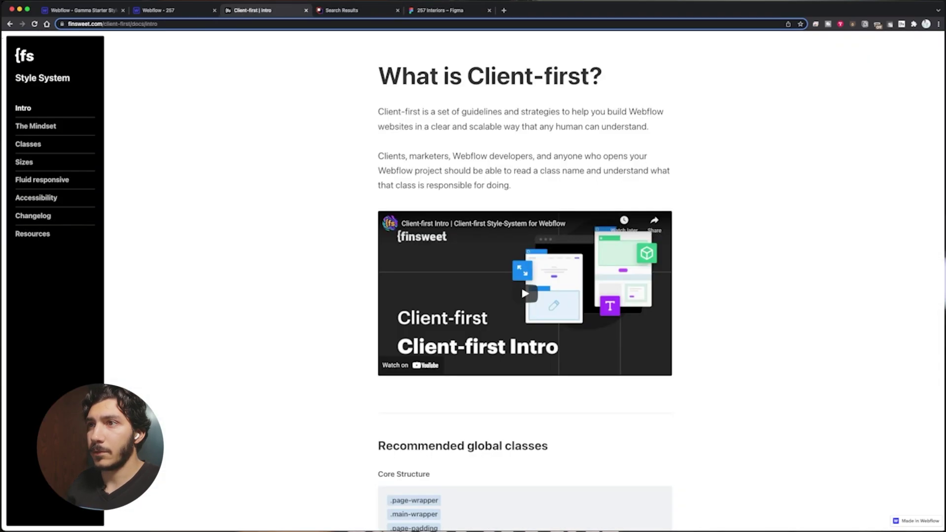
key("ctrl+shift+Tab")
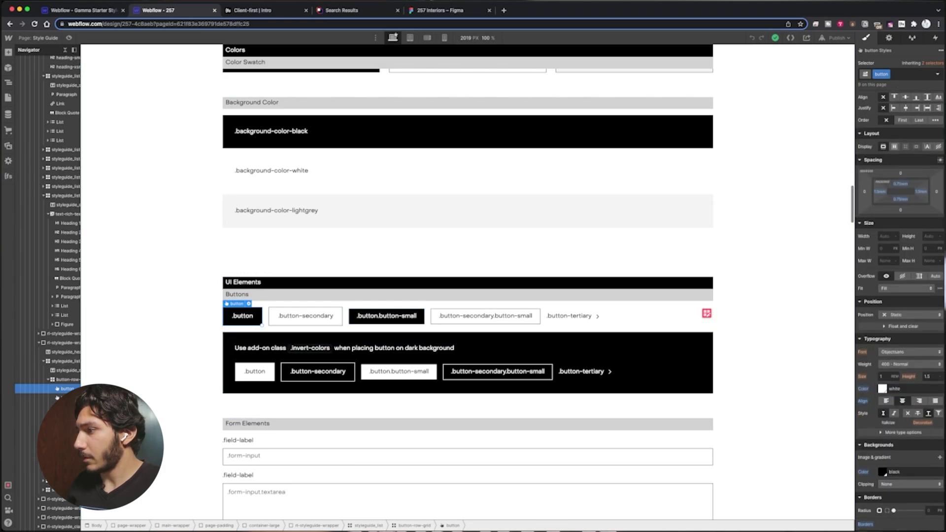
left_click(883, 472)
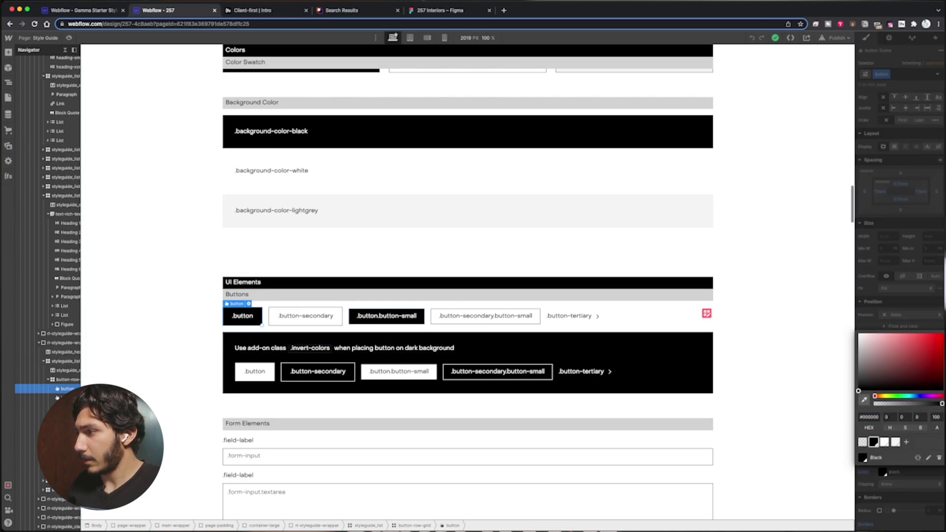
double_click(871, 418)
type("00543f")
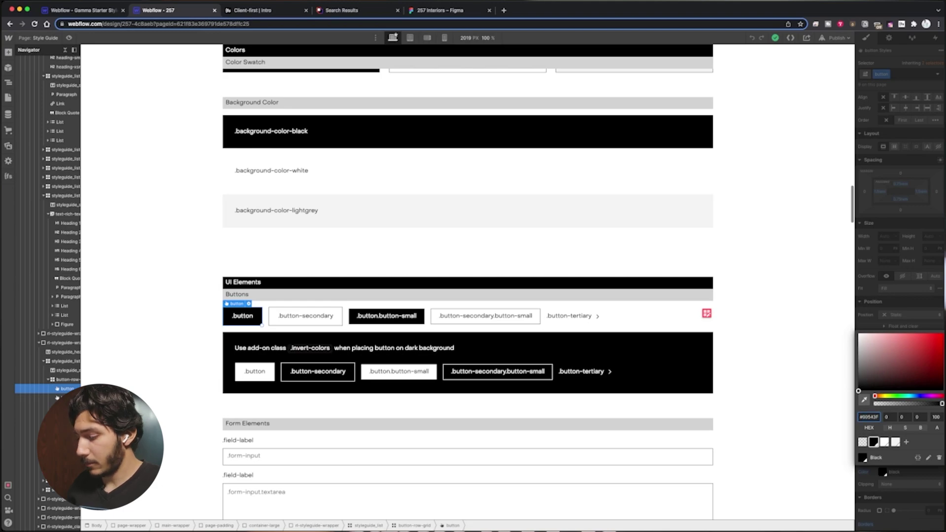
key("Return")
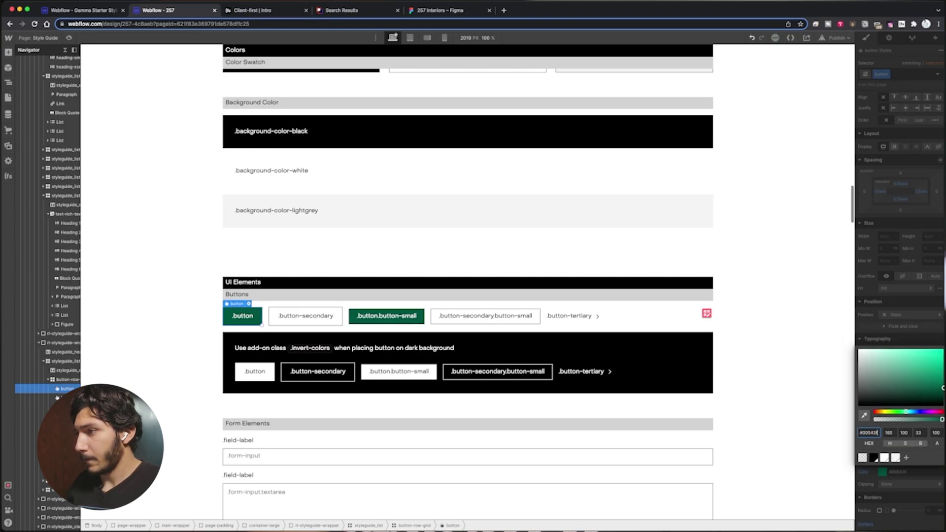
Step: Save the button's background colour as a global swatch named "Emerald Green"
left_click(906, 458)
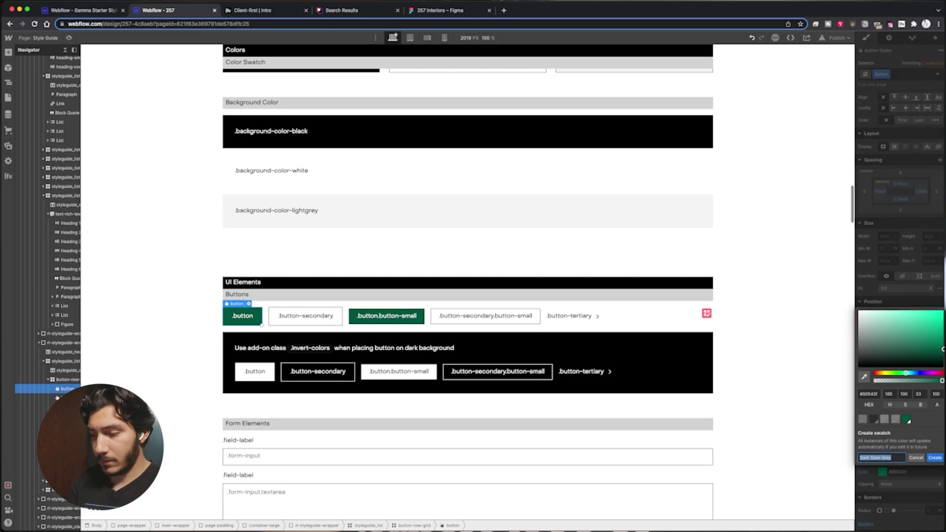
type("Emerald")
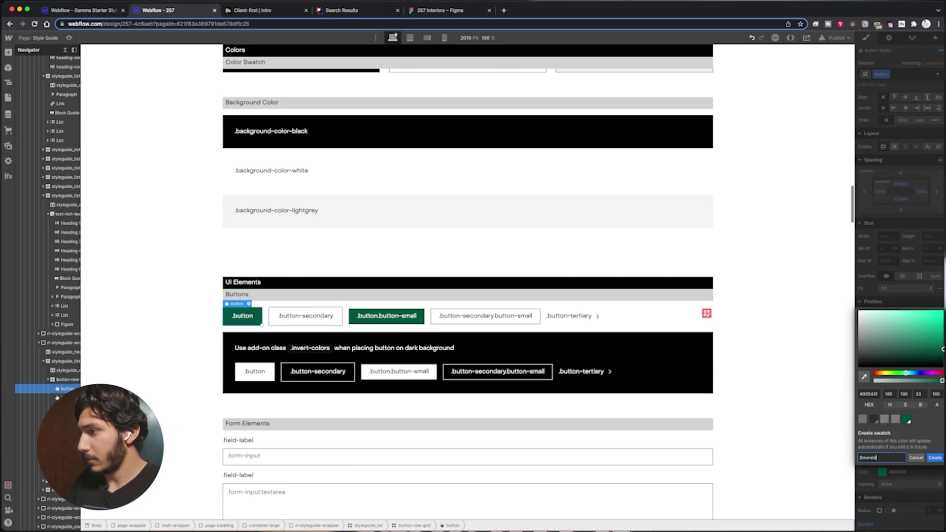
type(" Green")
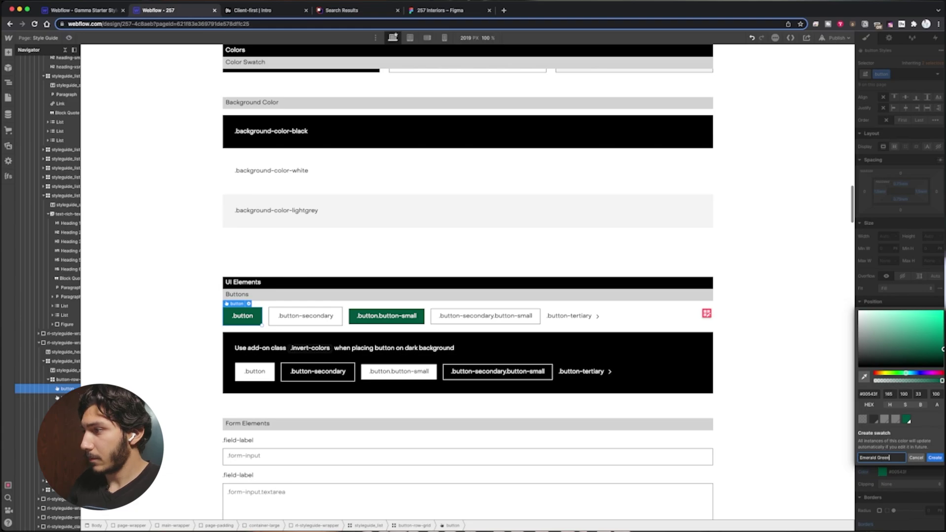
key("Return")
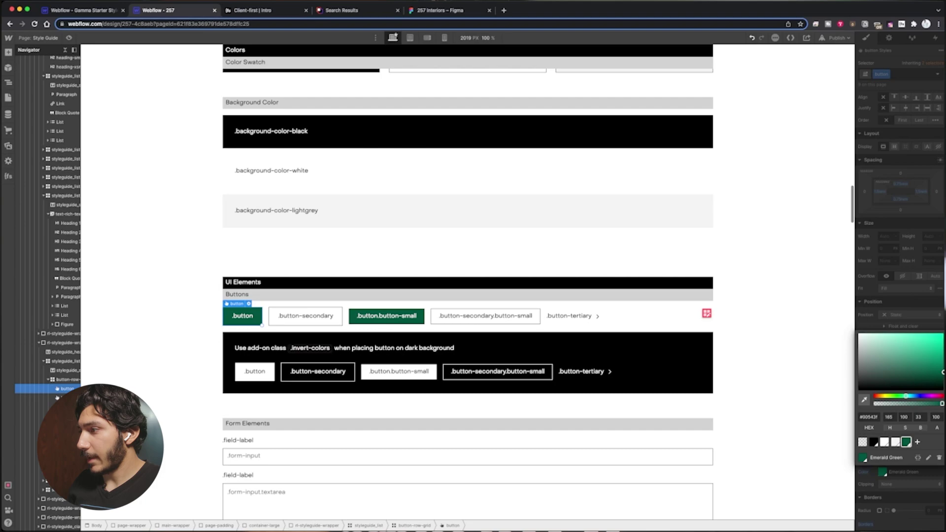
Step: Unlink the button's background from the Emerald Green swatch and copy the Border colour style's hex code from the 257 Interiors Figma file
left_click(917, 442)
left_click(916, 458)
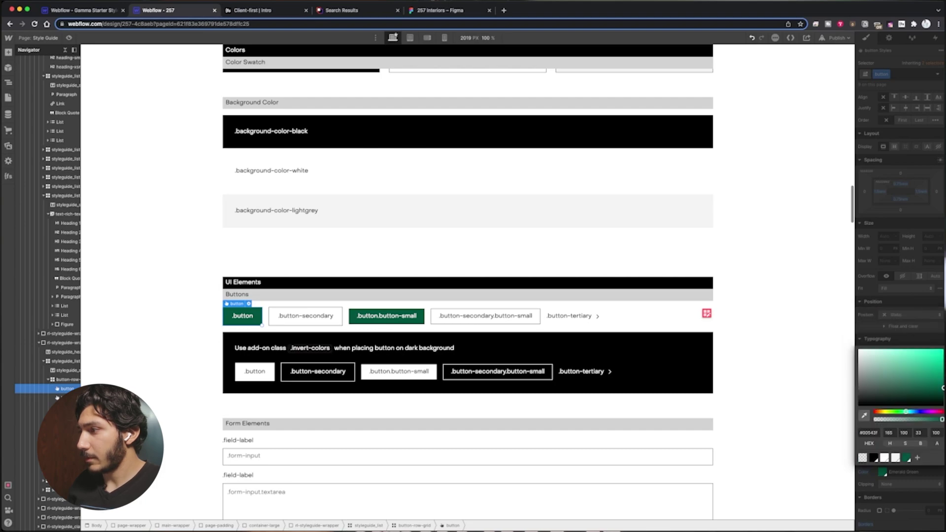
left_click(868, 433)
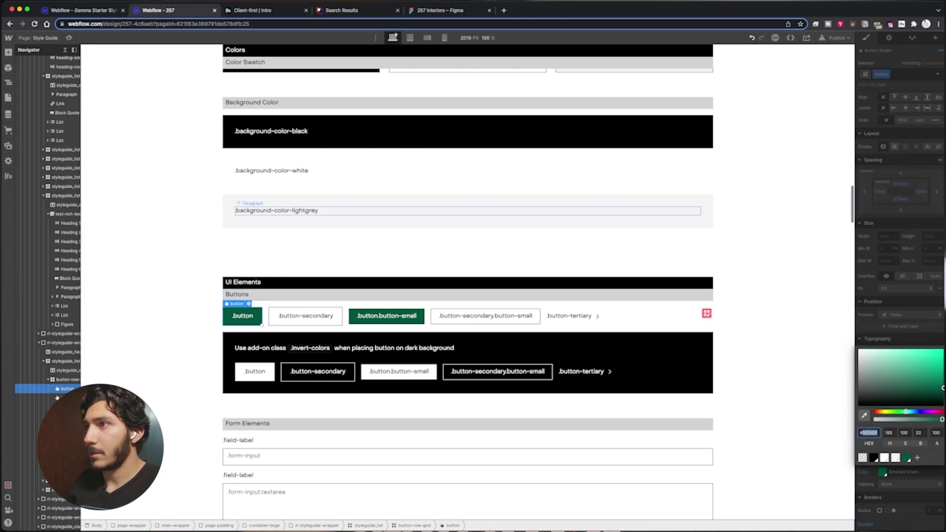
left_click(438, 10)
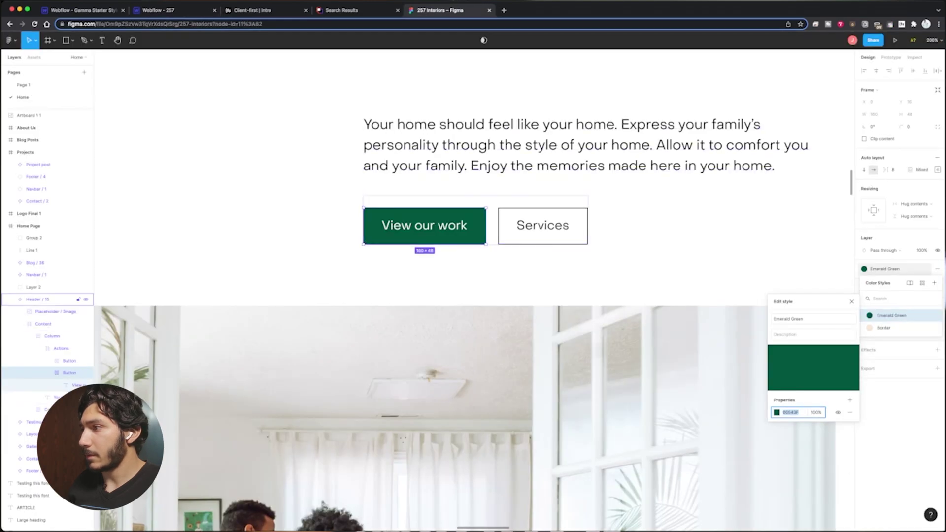
left_click(933, 328)
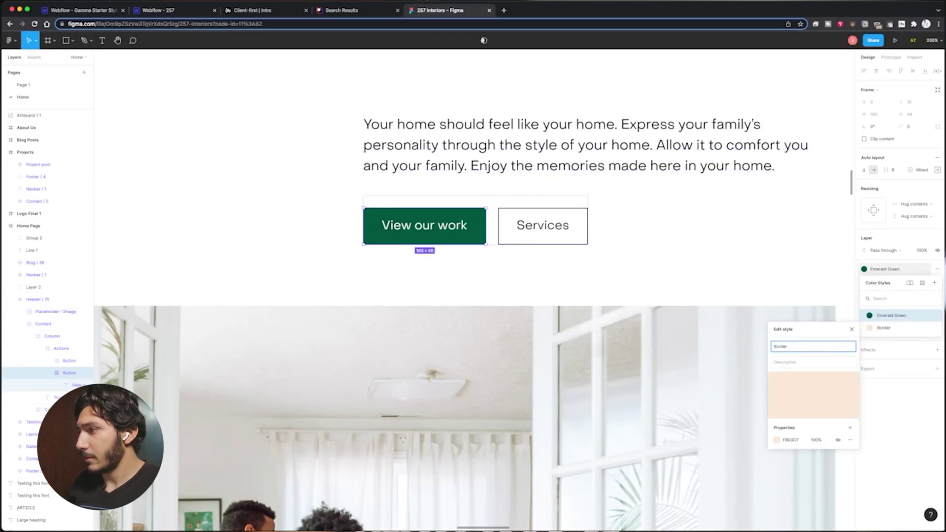
left_click(798, 440)
key("ctrl+c")
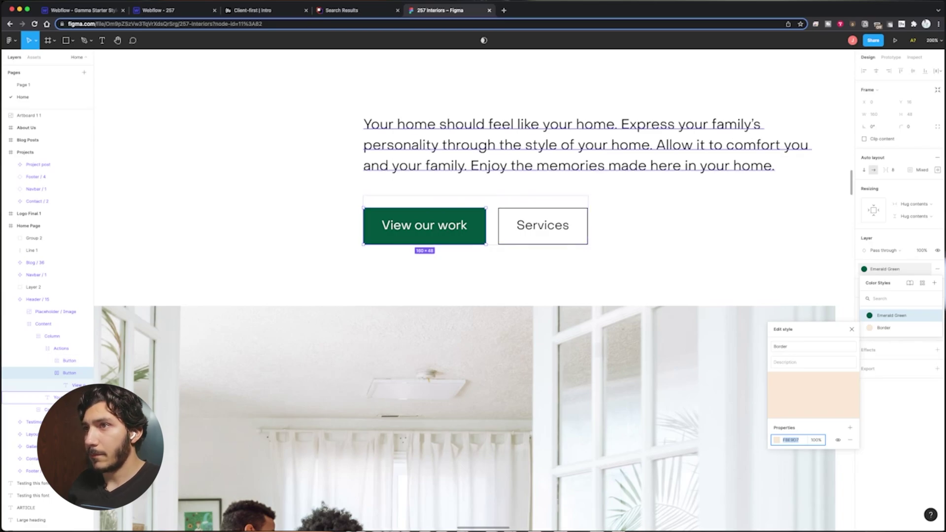
Step: Back in the 257 Webflow project, set the button background to #FBE9D7 and save it as a swatch named "Kinda Pink"
left_click(158, 10)
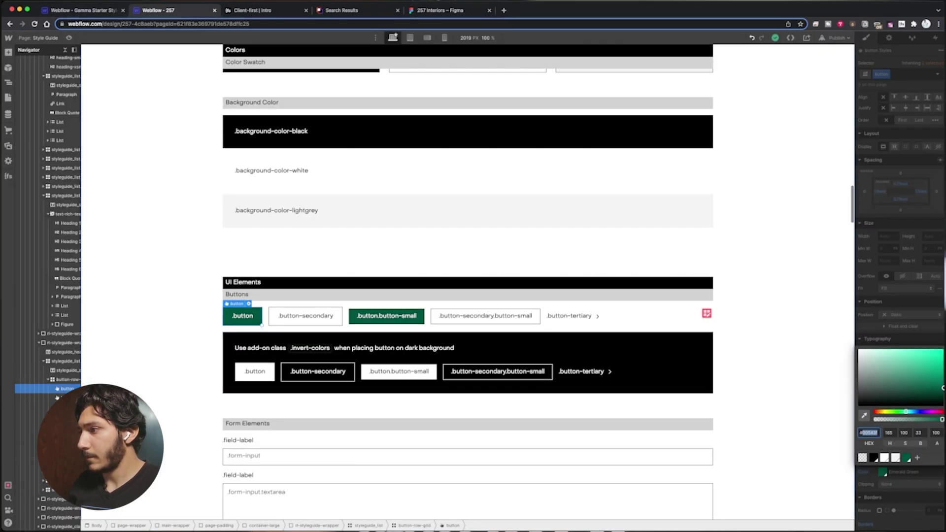
key("ctrl+v")
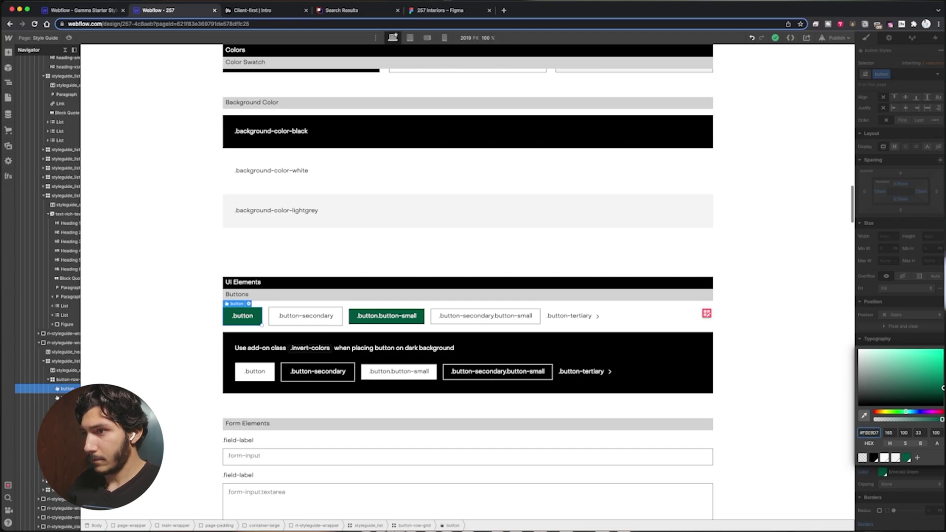
key("Return")
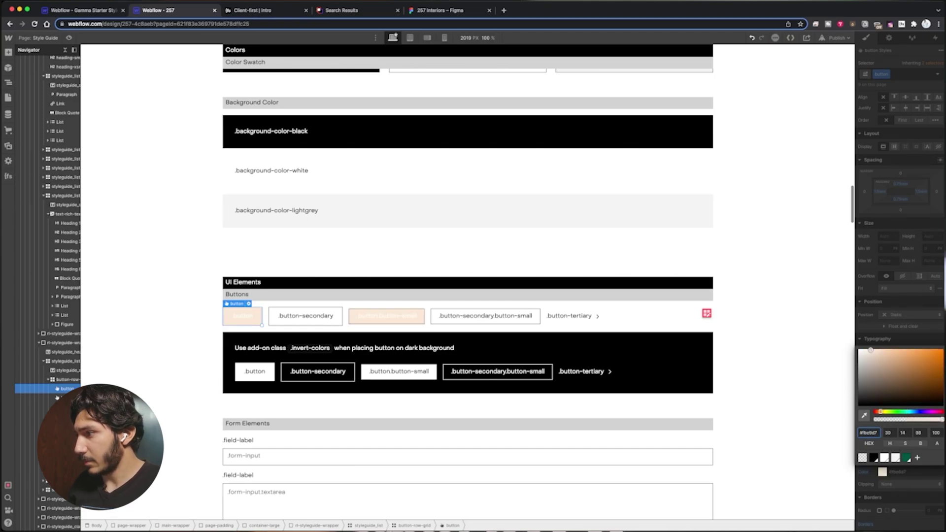
left_click(917, 458)
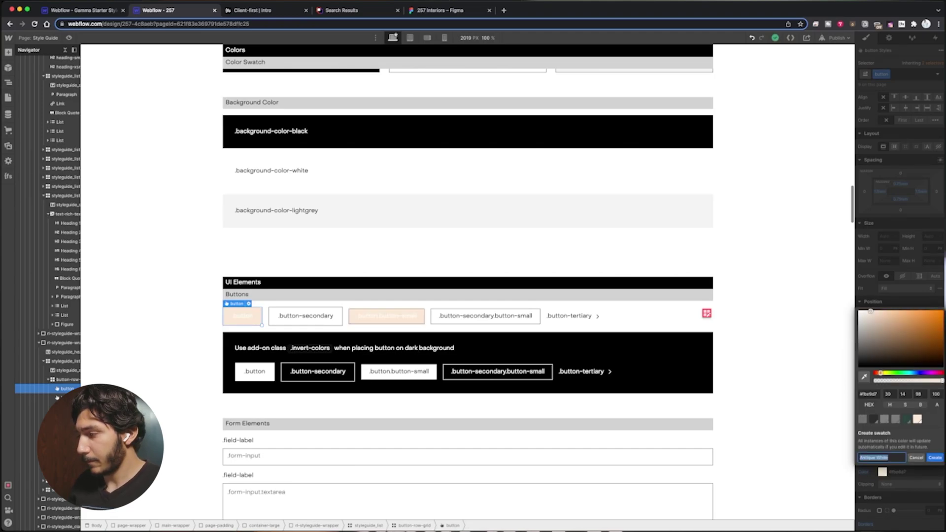
type("Kind")
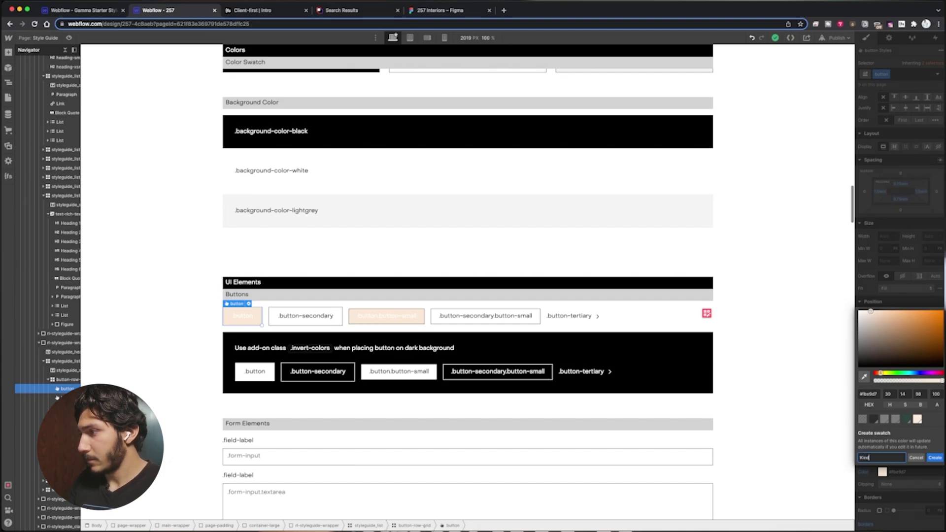
type("a Pink")
key("Return")
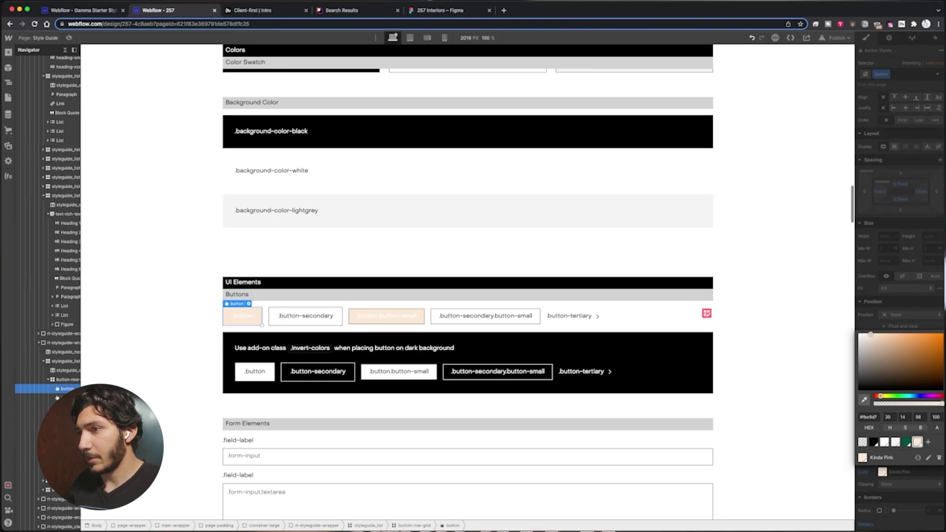
Step: Reapply the Emerald Green swatch to the button class's background and review the style guide's button section
left_click(907, 442)
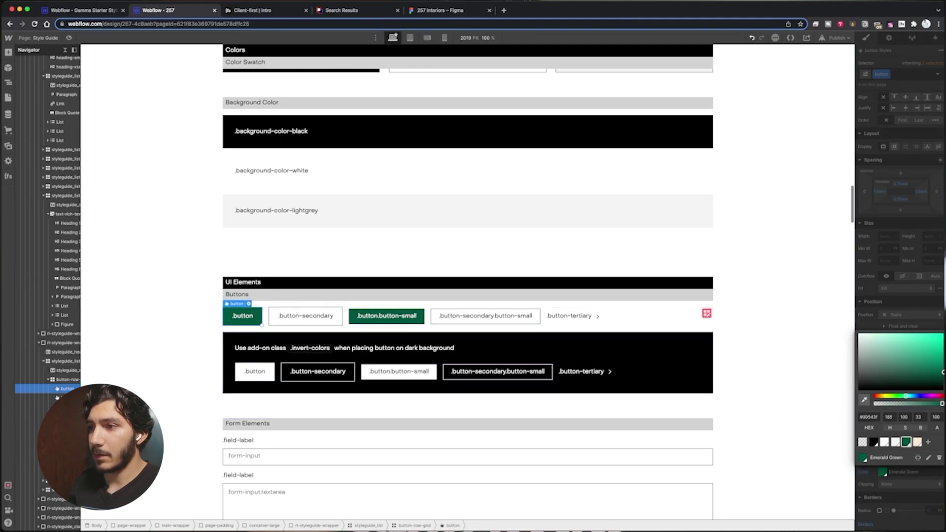
left_click(191, 371)
scroll(191, 371, "down", 1)
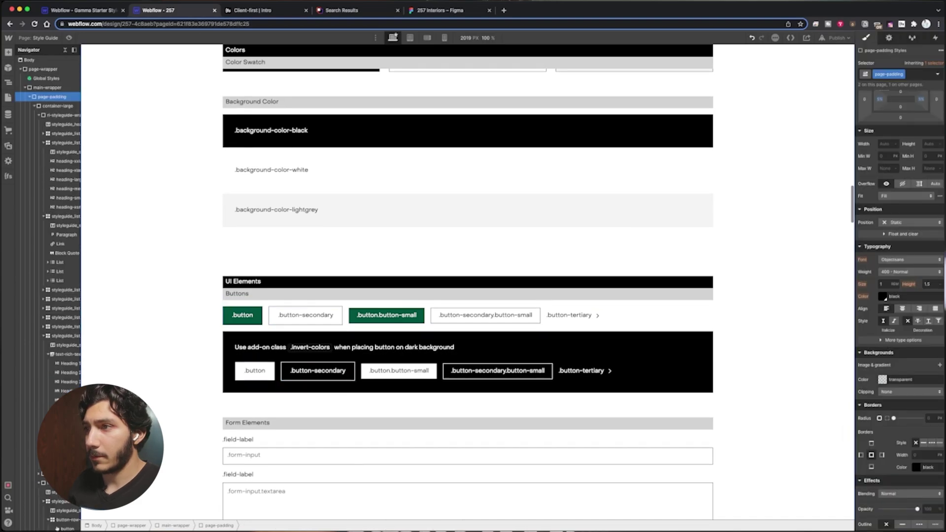
scroll(469, 296, "down", 4)
scroll(468, 296, "up", 2)
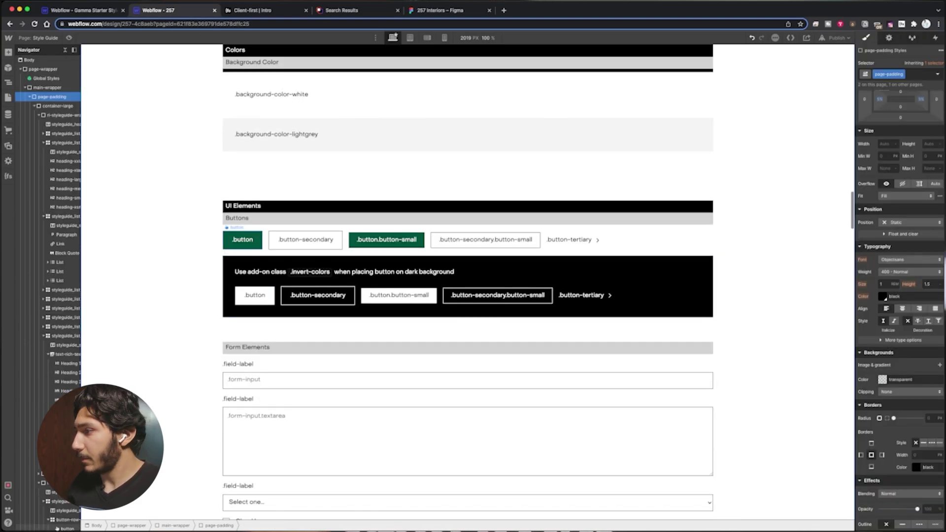
Step: Remove the border from the button class by setting its border style to none, and compare it with button-secondary
left_click(260, 246)
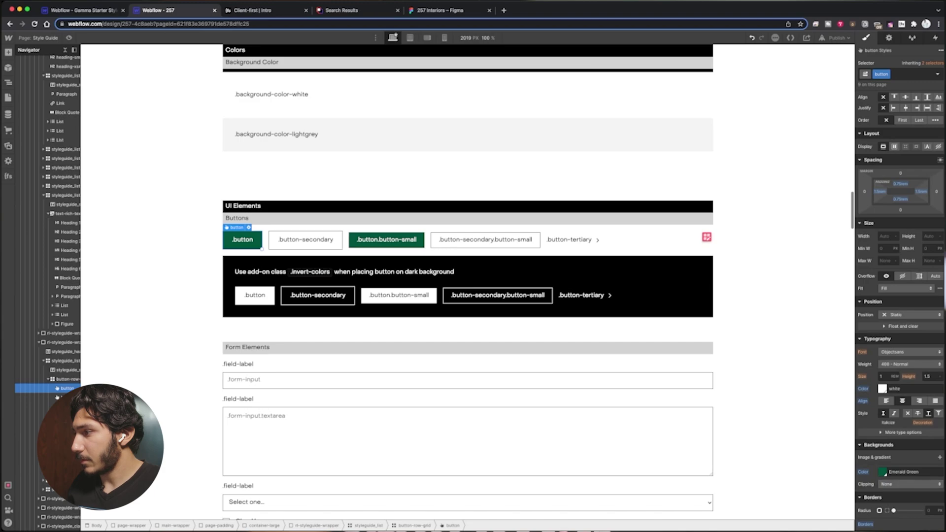
scroll(899, 295, "down", 3)
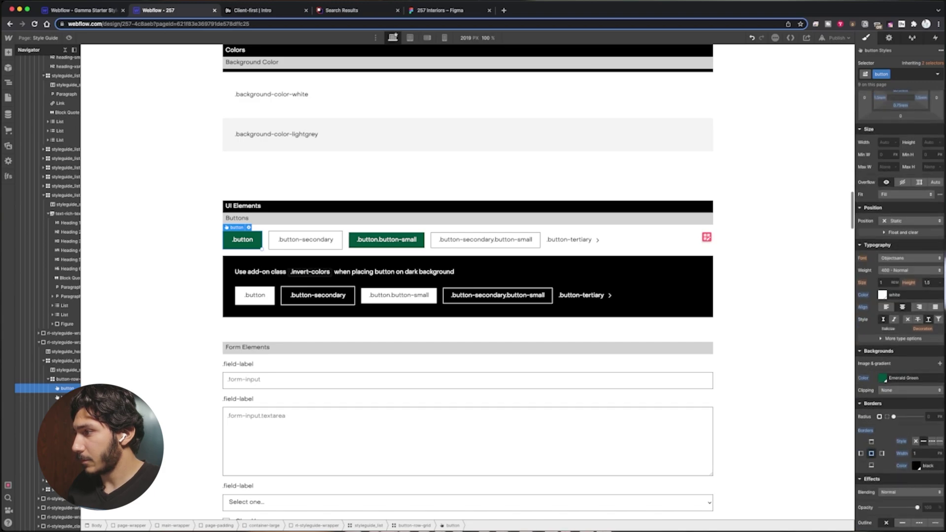
left_click(916, 379)
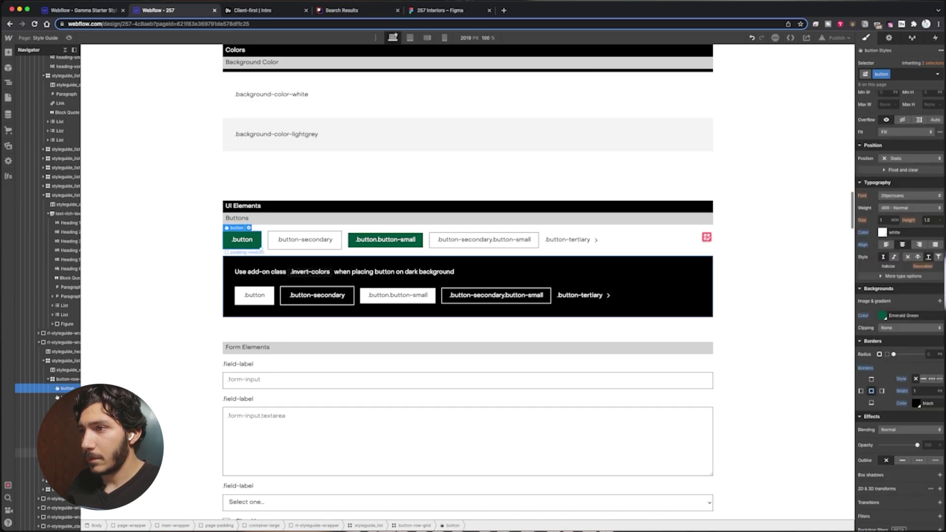
left_click(305, 240)
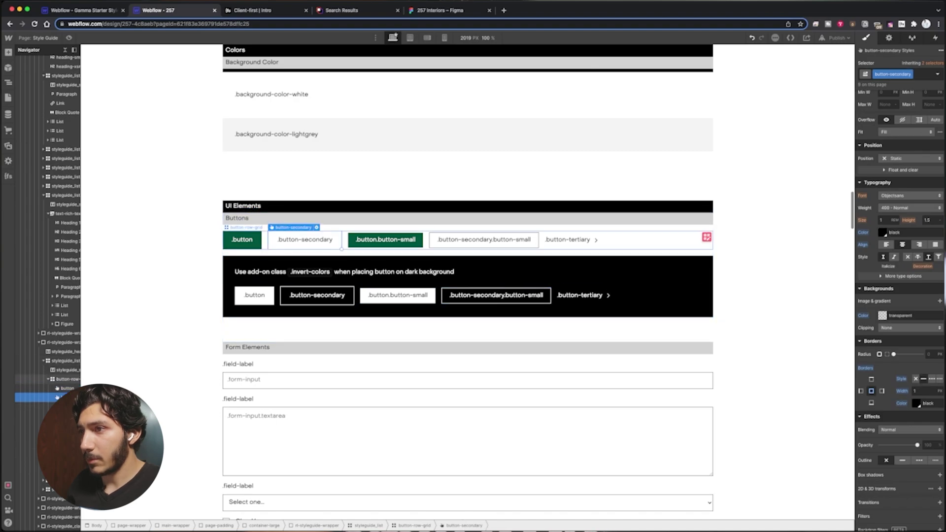
left_click(242, 240)
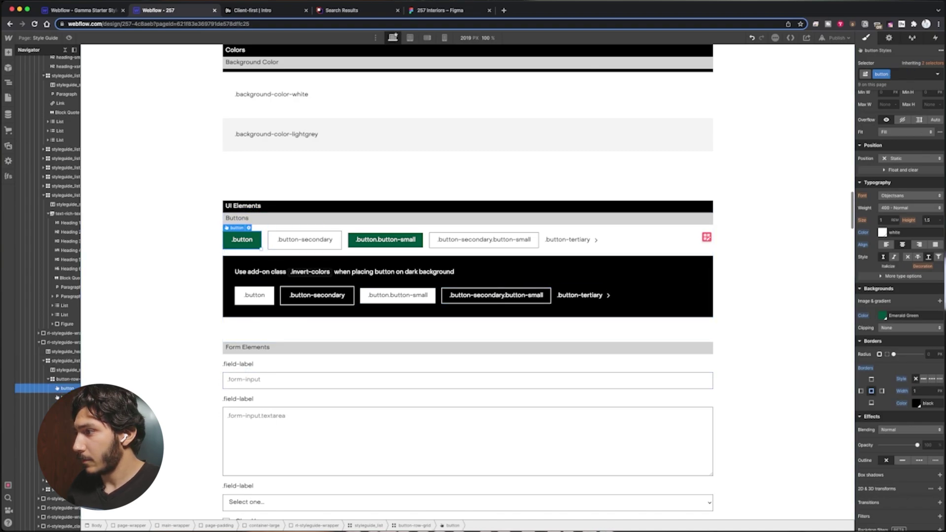
left_click(776, 283)
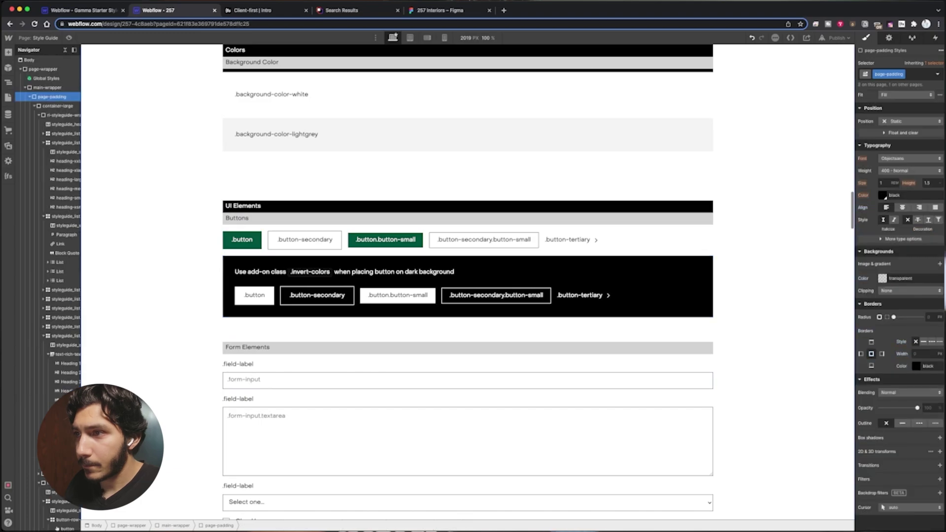
Step: Set the button-secondary border colour to the Emerald Green swatch and check the submit button in the Form Elements section
left_click(304, 240)
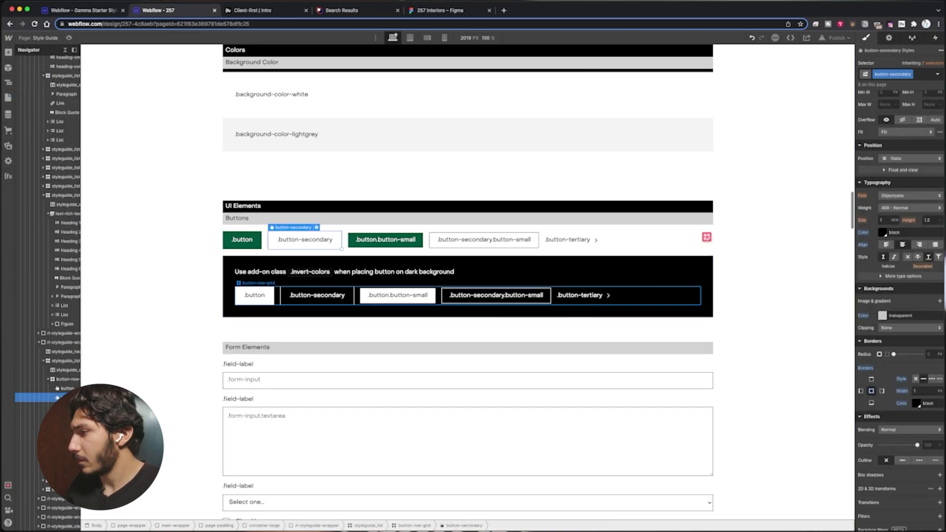
left_click(917, 403)
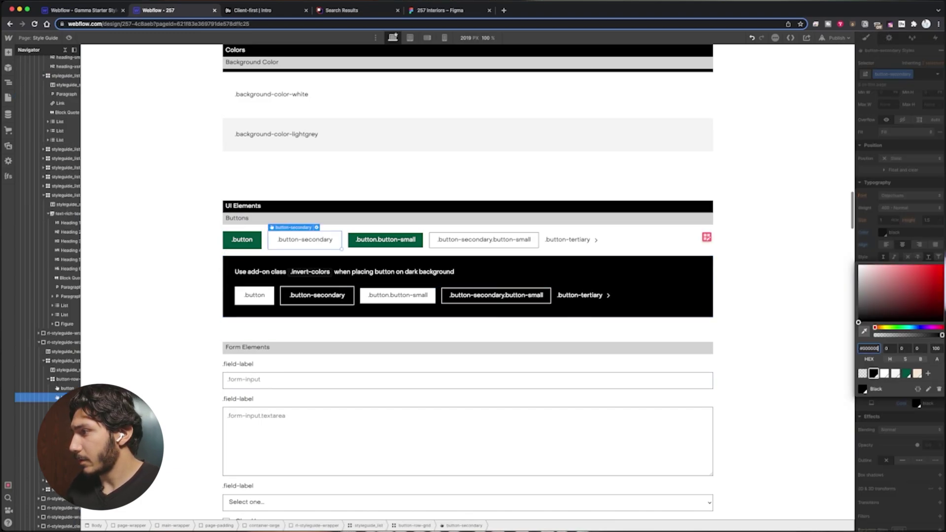
left_click(906, 374)
left_click(778, 314)
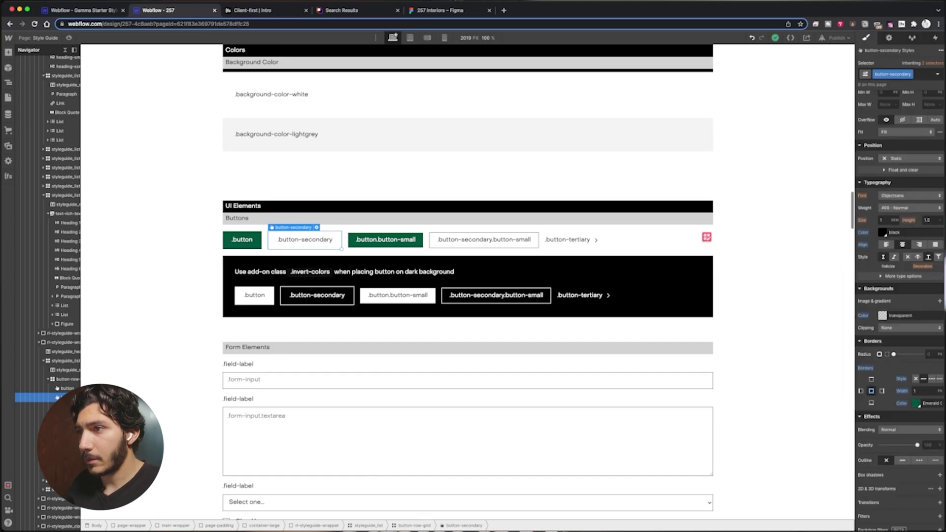
left_click(776, 310)
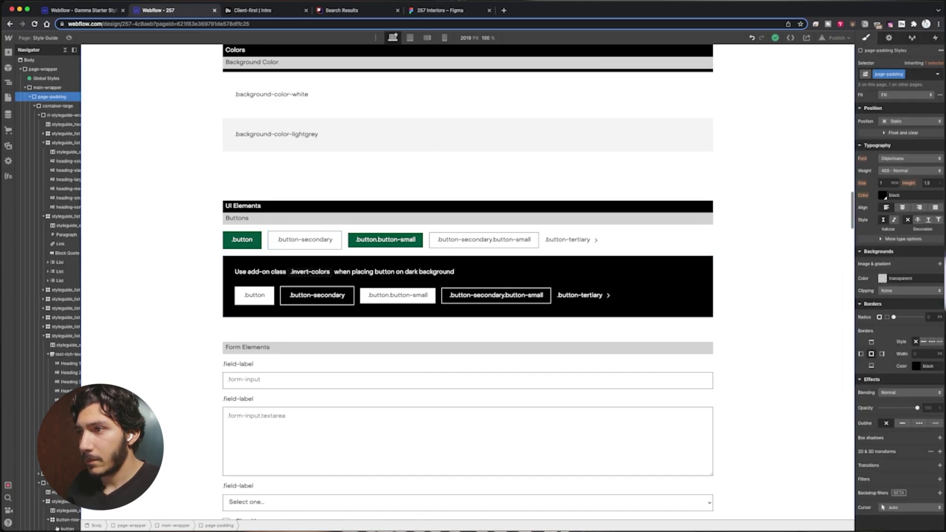
left_click(315, 240)
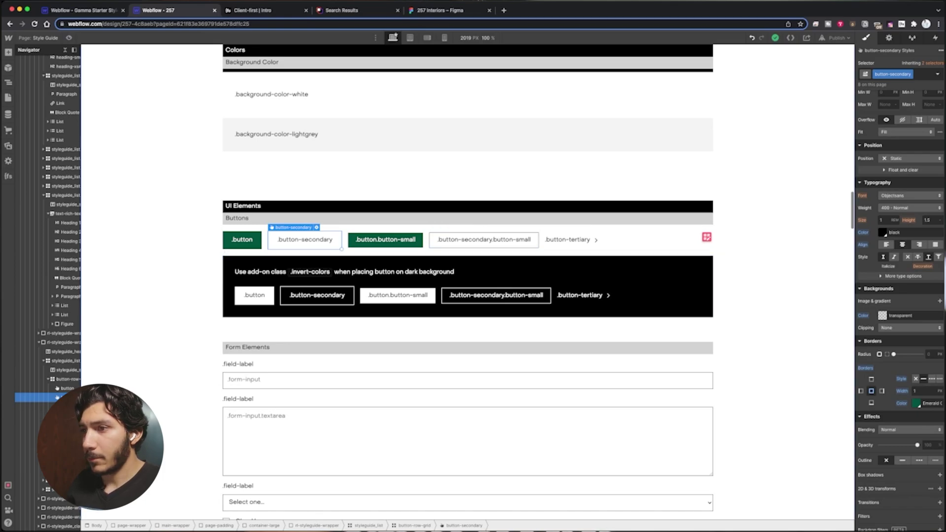
scroll(468, 246, "down", 6)
scroll(468, 246, "up", 1)
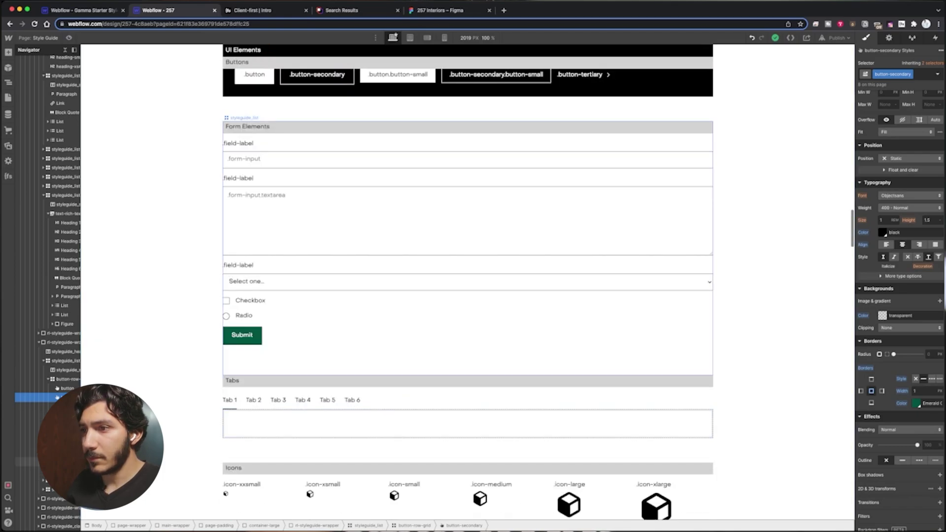
left_click(242, 335)
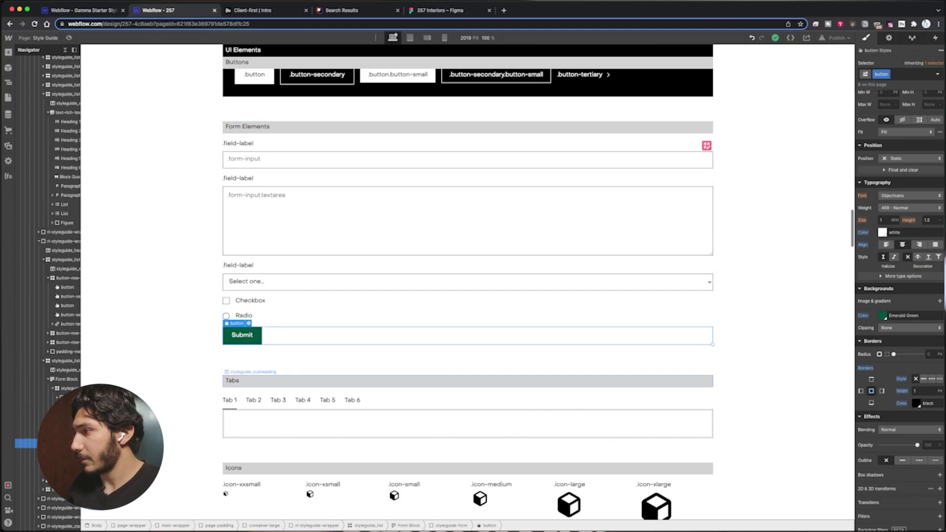
left_click(204, 372)
scroll(246, 369, "up", 20)
Step: In the 257 Interiors Figma file, export the flower vector overlapping the Home Page header image as 257-flower.png
left_click(8, 146)
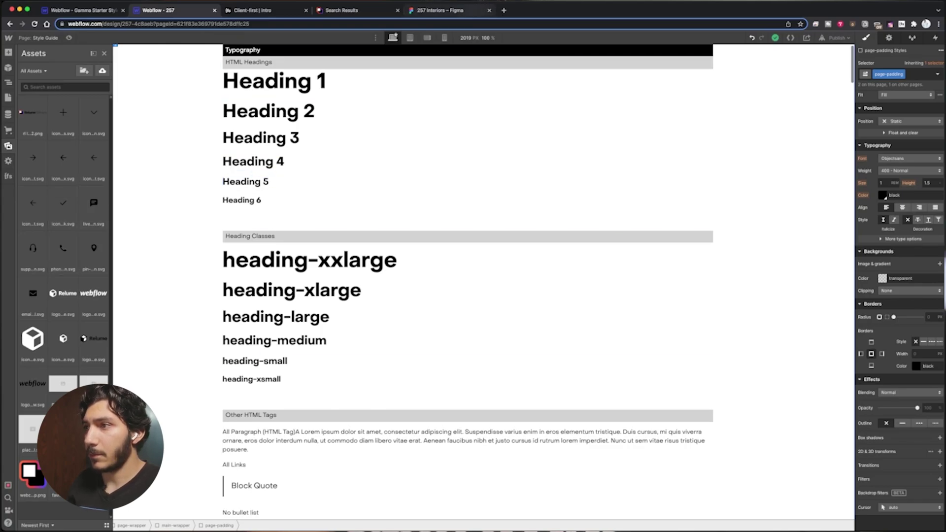
left_click(444, 10)
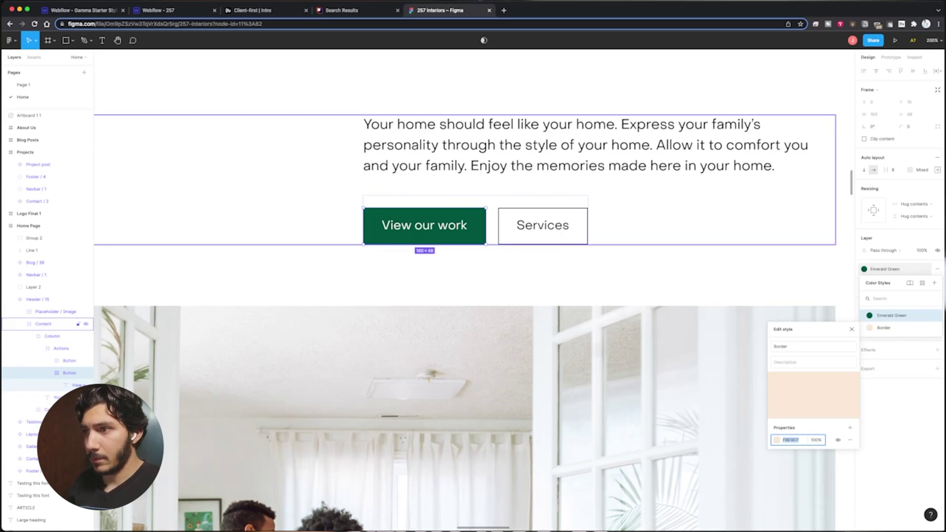
key("super+minus")
key("super+minus")
scroll(474, 289, "down", 3)
scroll(374, 296, "down", 7)
scroll(375, 296, "right", 2)
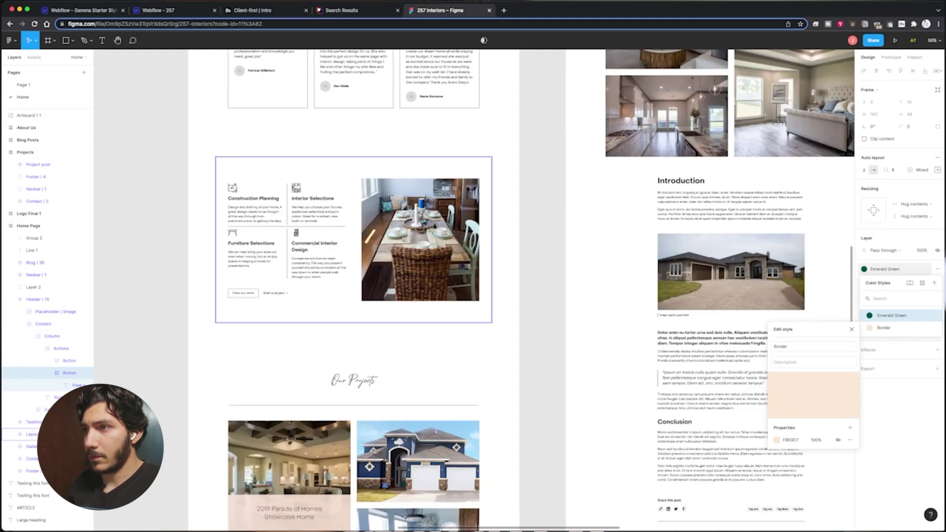
scroll(375, 296, "up", 3)
left_click(38, 299)
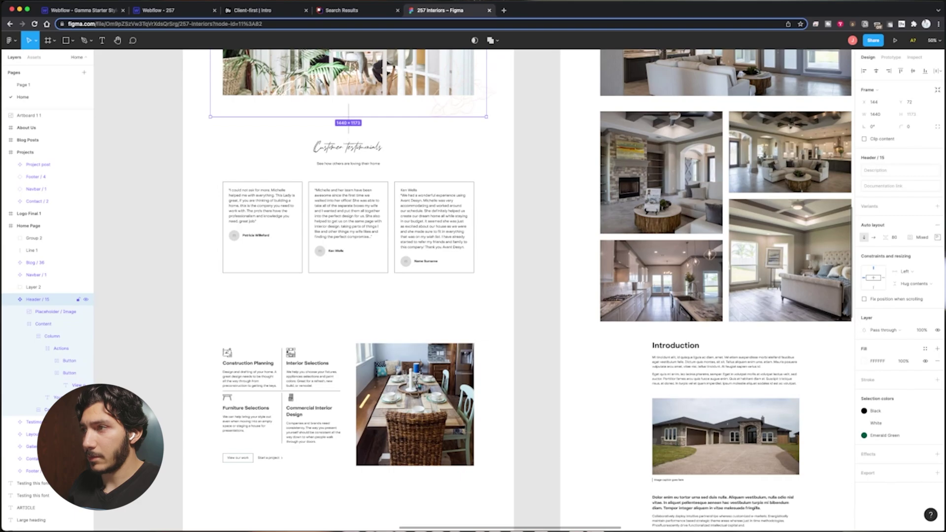
key("super+plus")
scroll(374, 296, "up", 6)
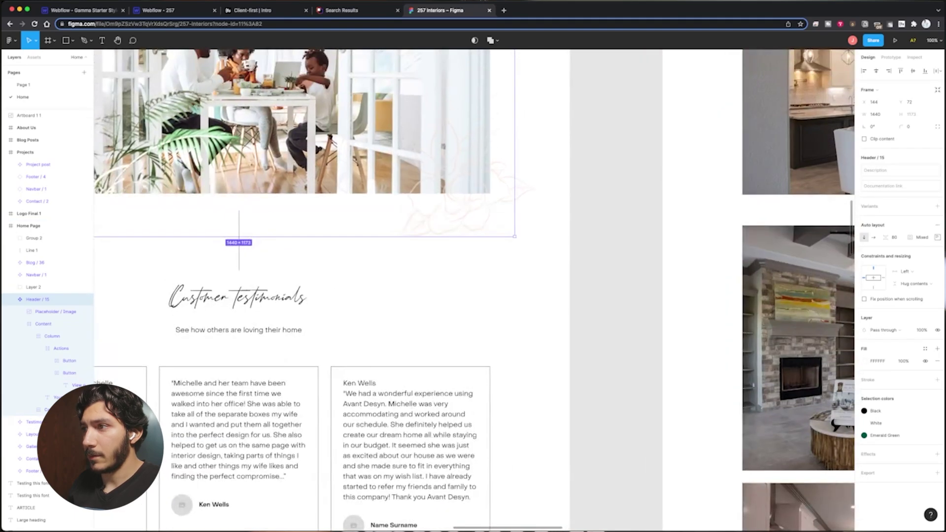
double_click(466, 201)
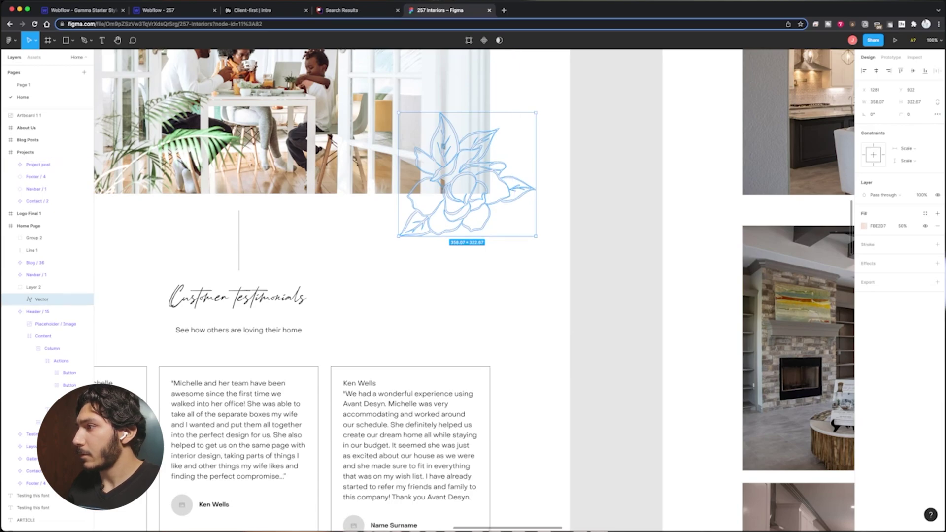
left_click(937, 282)
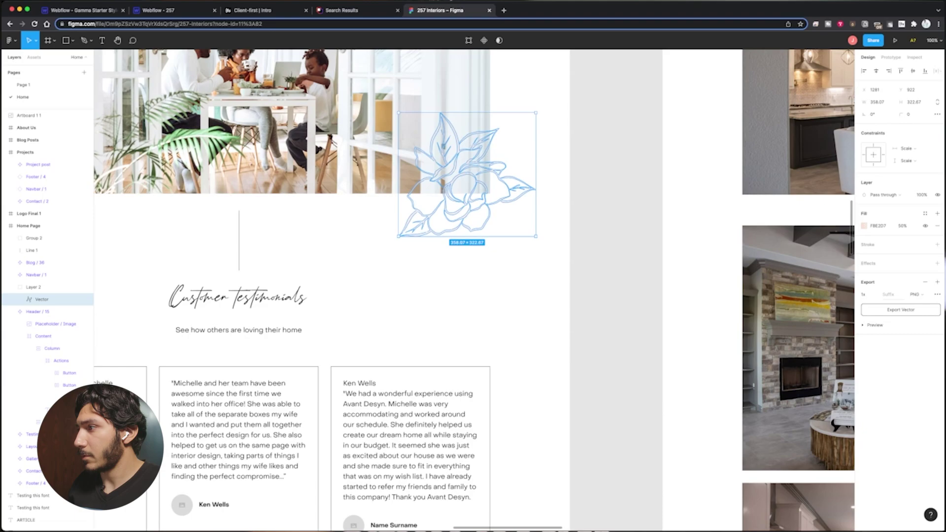
left_click(901, 310)
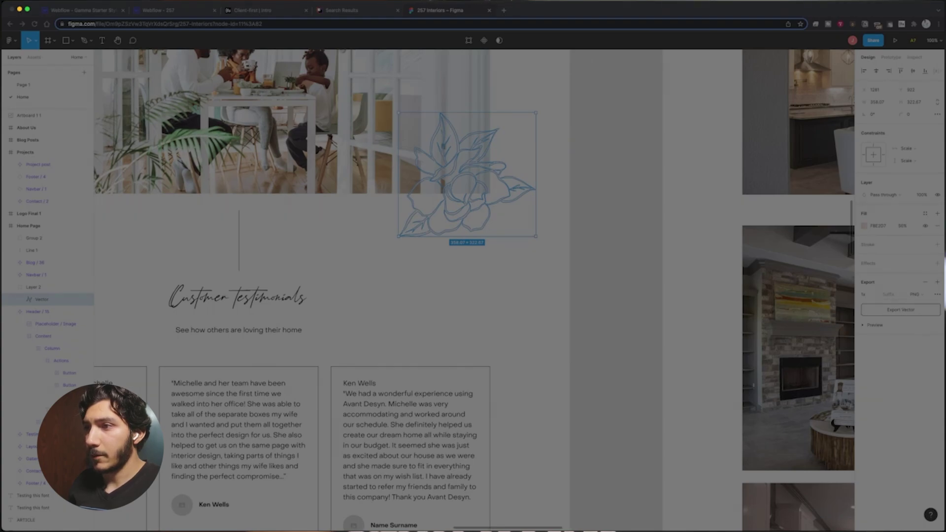
Step: Export the large flower vector behind the Home Page footer as 257-flower-large.png
scroll(295, 315, "down", 20)
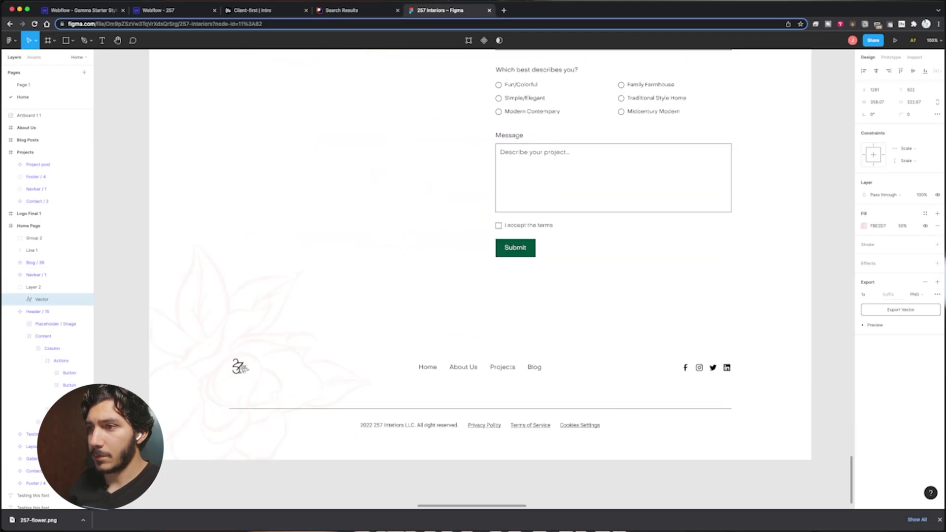
left_click(189, 320)
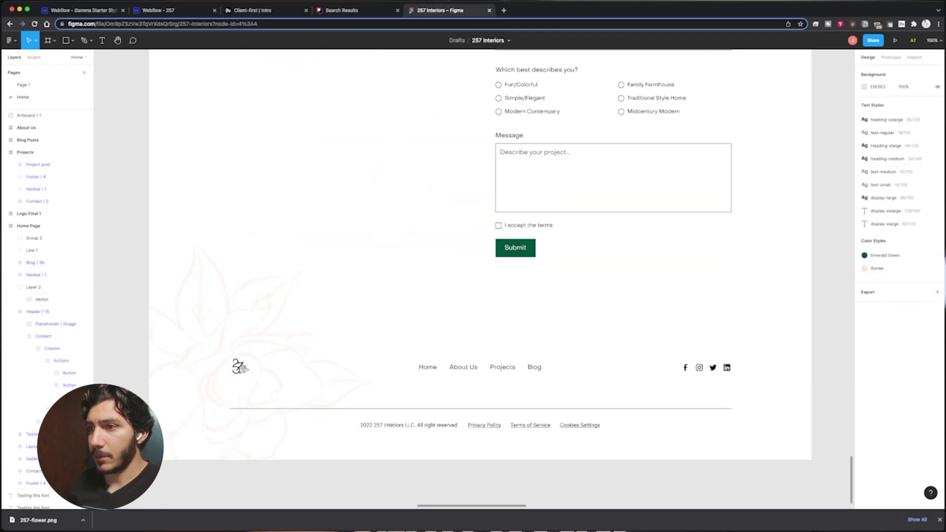
left_click(197, 345)
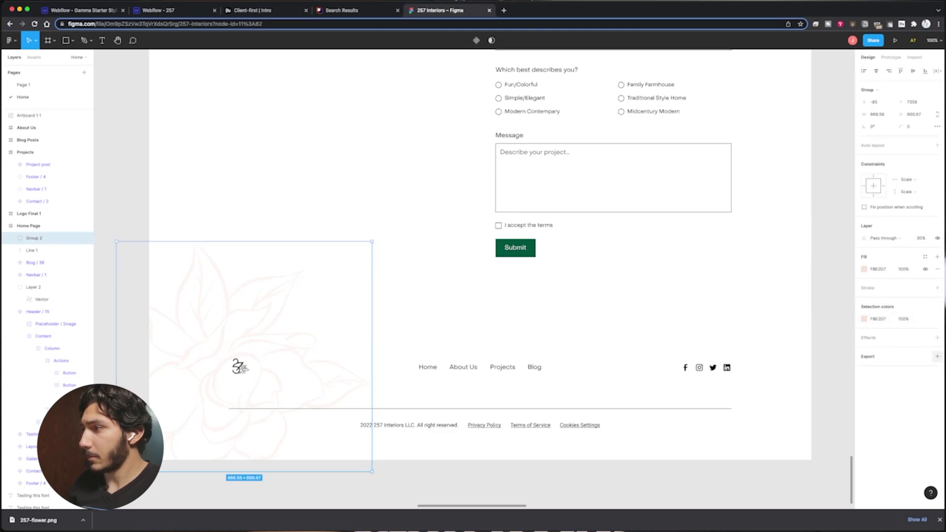
left_click(937, 356)
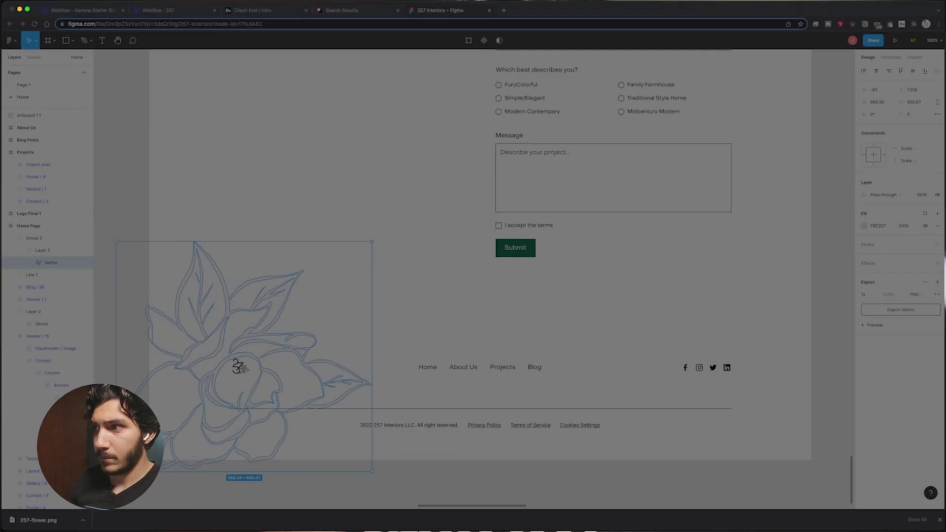
key("Return")
Step: Select the 257 logo artwork nested in the Home Page navbar
scroll(240, 367, "up", 15)
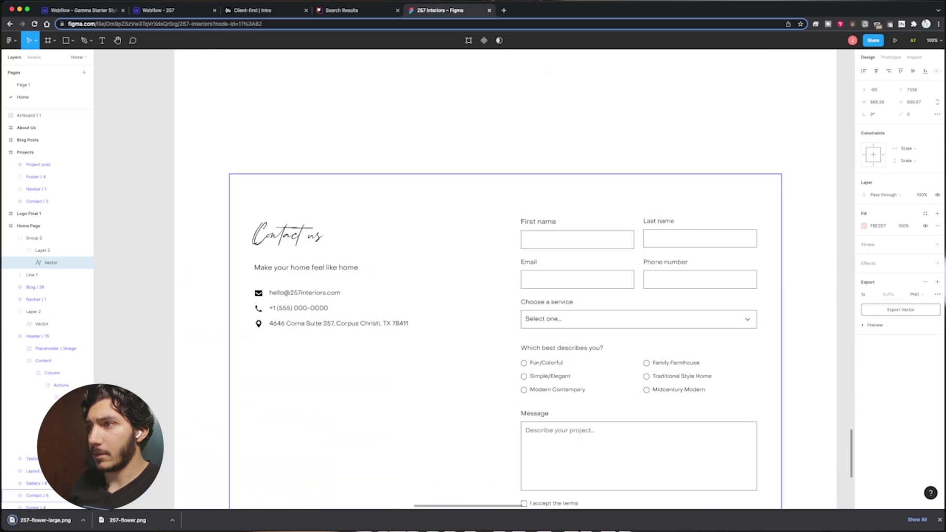
scroll(495, 279, "up", 20)
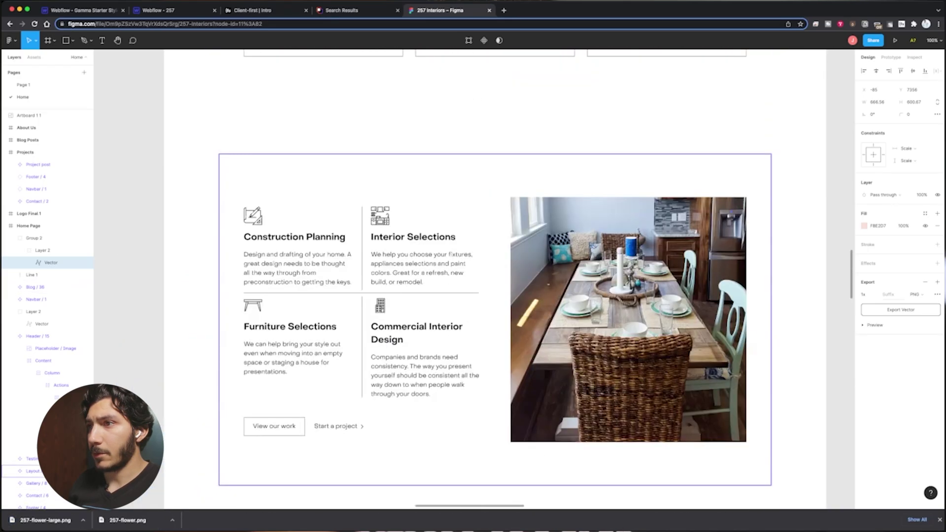
scroll(495, 296, "up", 10)
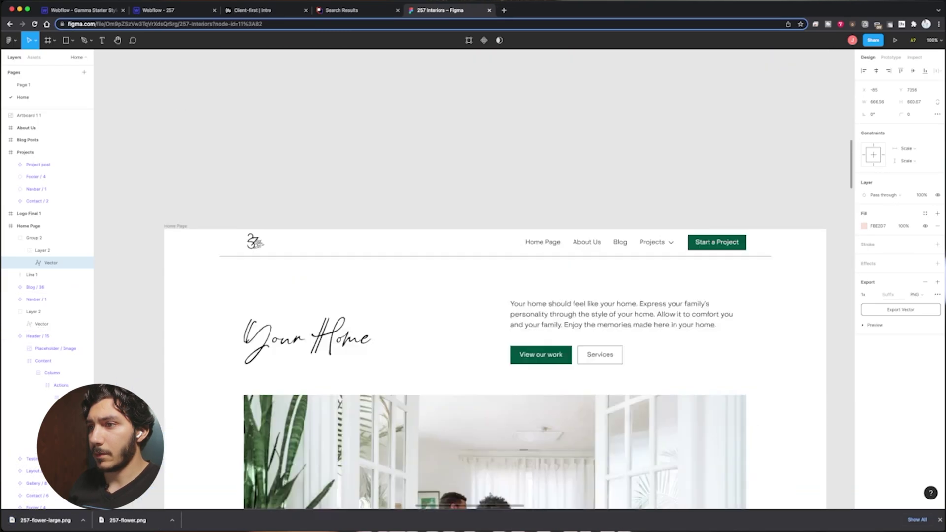
double_click(255, 309)
double_click(256, 308)
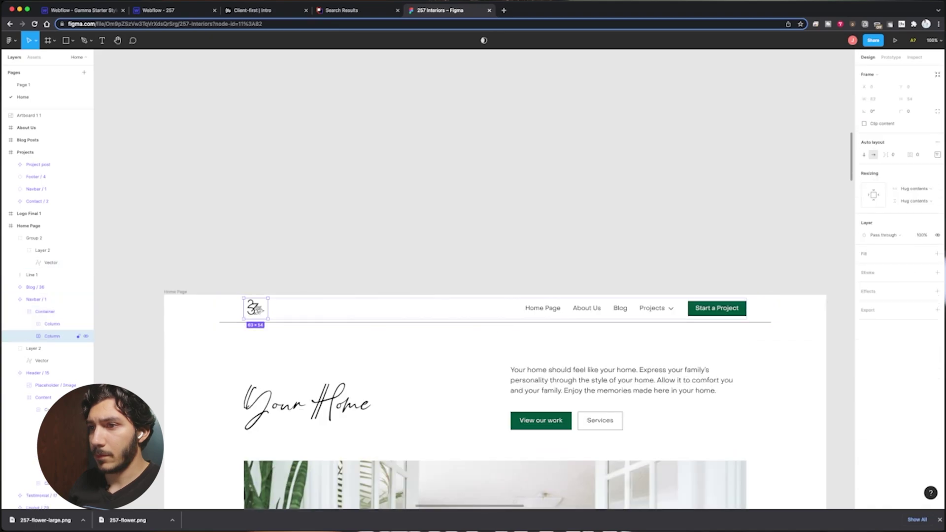
double_click(255, 309)
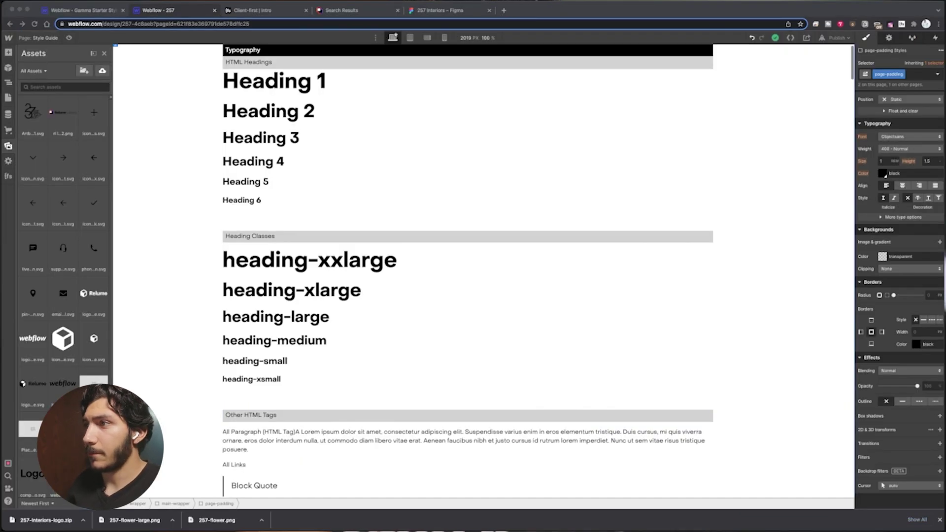
Step: Upload the two exported flower images to the 257 Webflow project's assets and open the Home page
left_click_drag(458, 1, 93, 161)
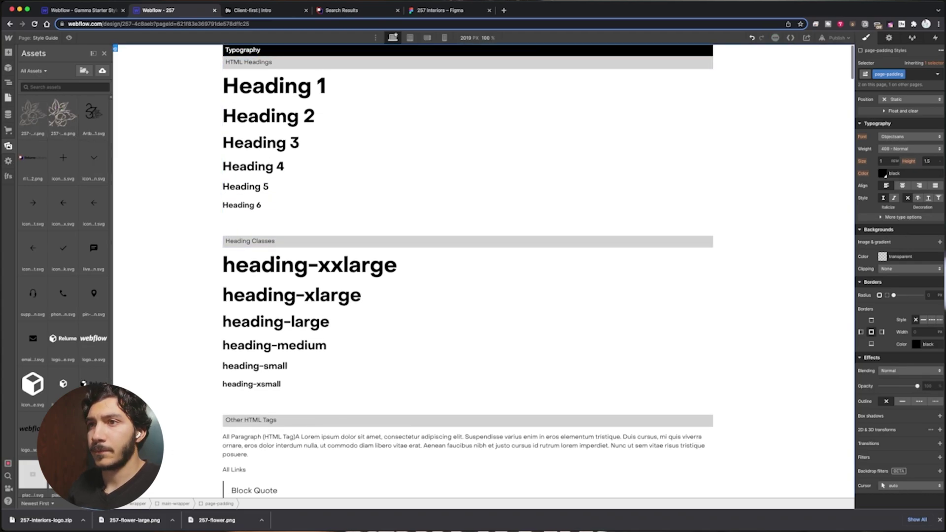
key("p")
left_click(45, 96)
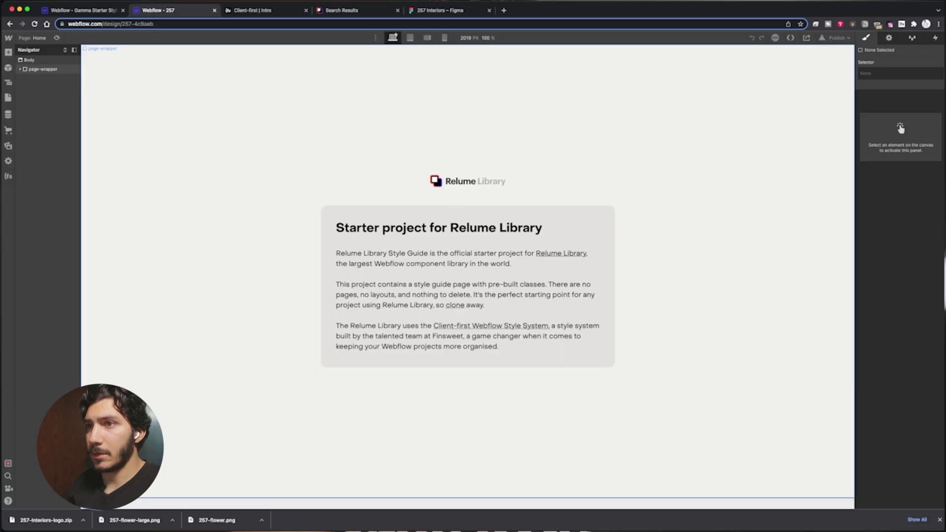
Step: Delete the rl-styleguide-message block from the Home page's main-wrapper
left_click(43, 69)
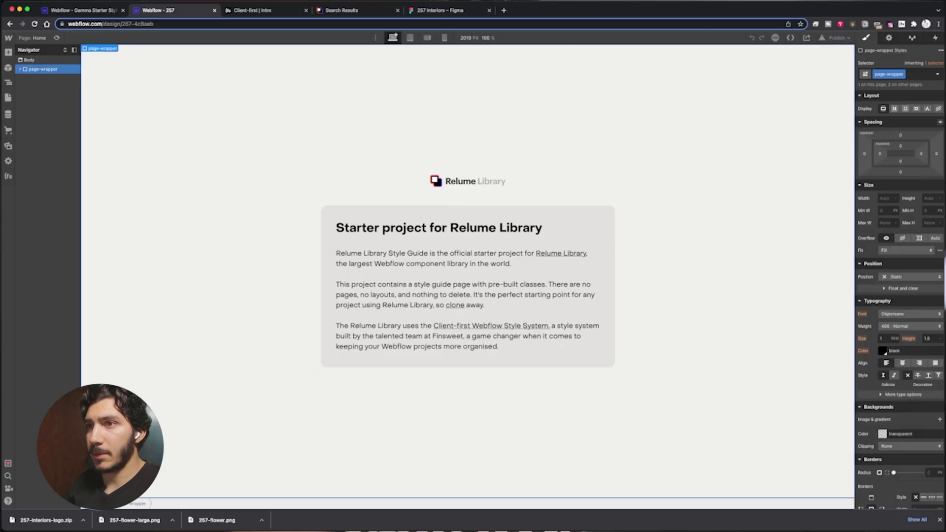
left_click(21, 69)
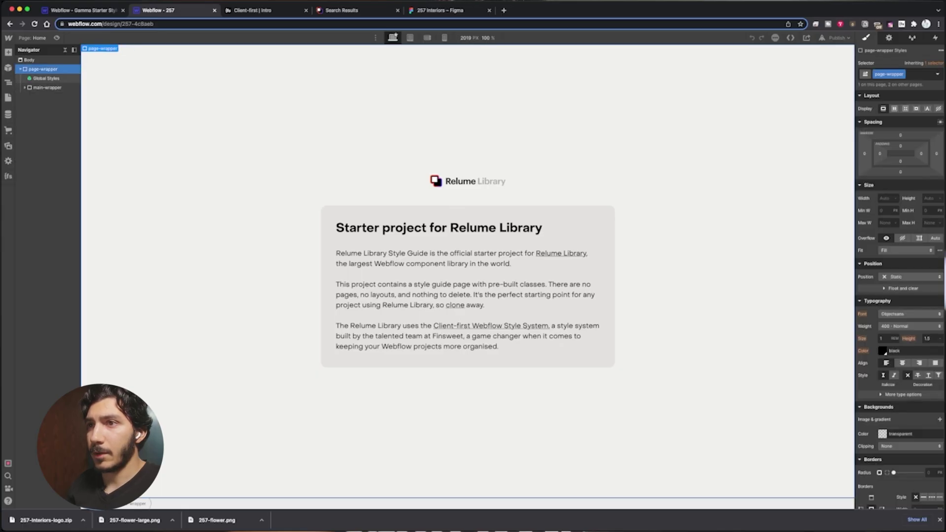
left_click(47, 87)
left_click(25, 88)
left_click(54, 96)
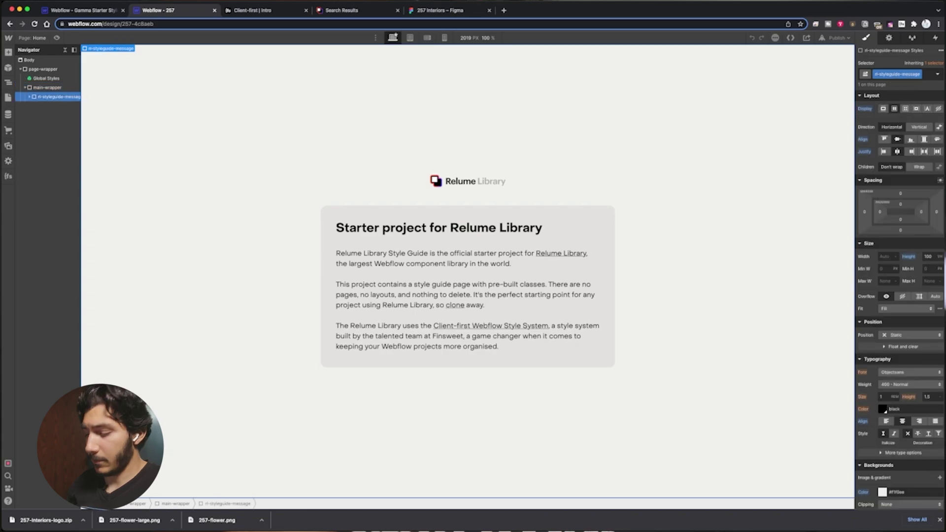
key("Delete")
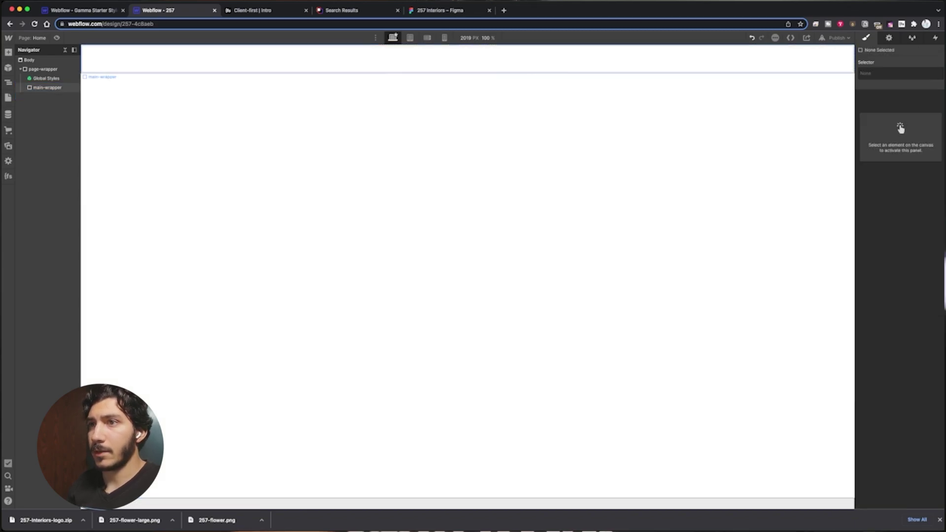
Step: Switch to the 257 Interiors Figma file and copy the layer name "Navbar / 1" from the Home Page frame
left_click(47, 88)
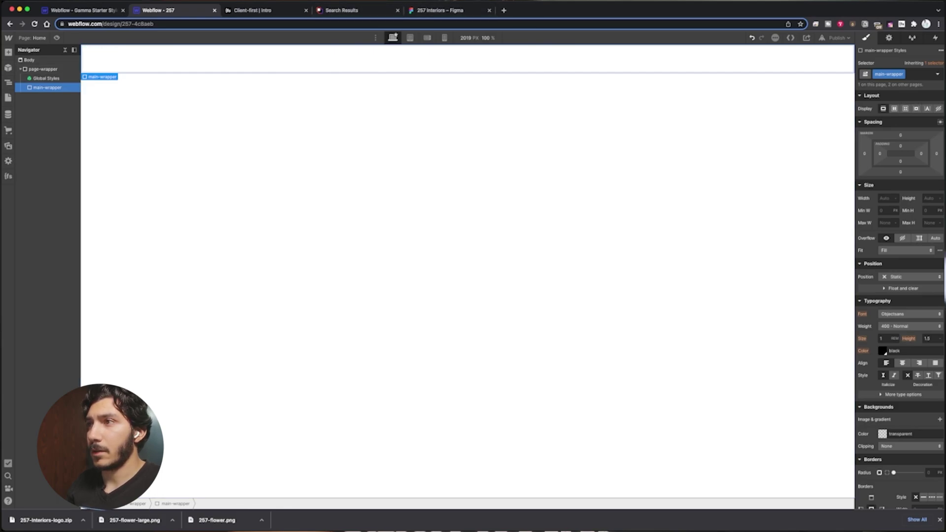
left_click(440, 10)
scroll(495, 306, "down", 5)
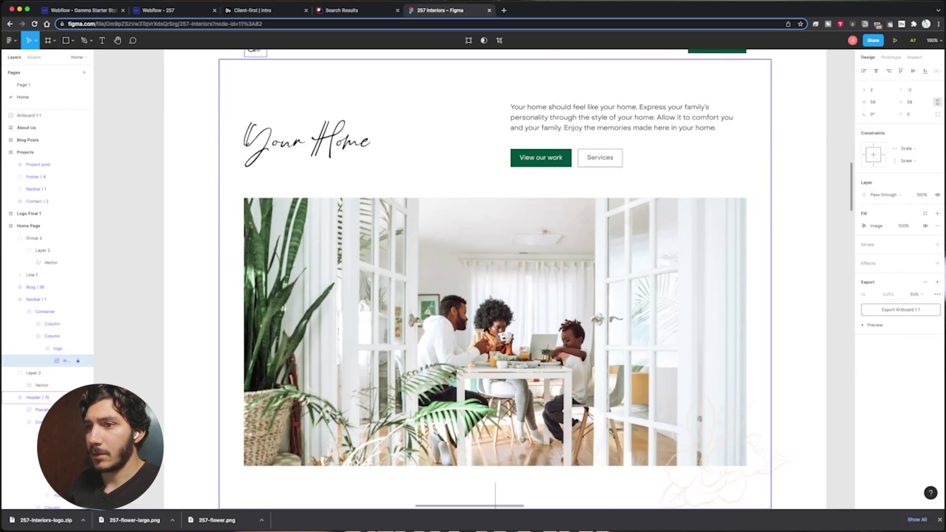
scroll(495, 306, "up", 1)
scroll(496, 247, "up", 4)
left_click(394, 244)
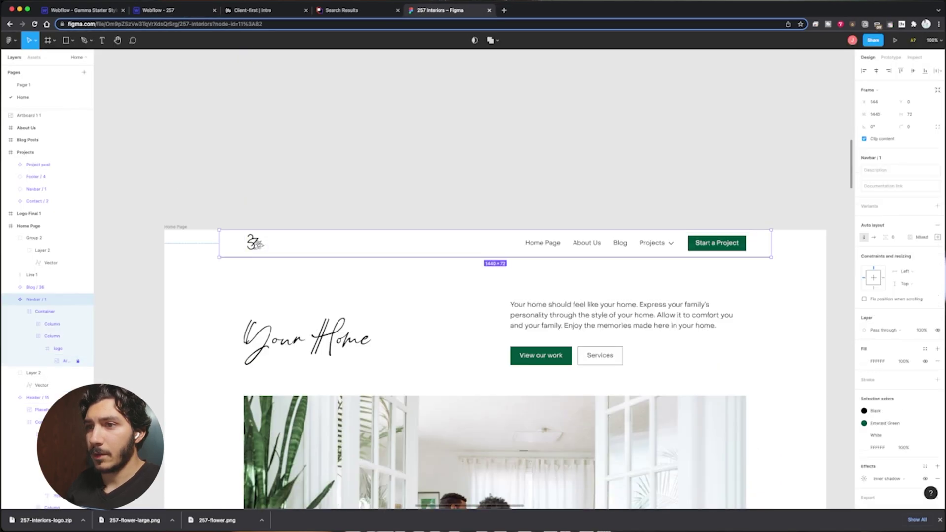
double_click(36, 300)
key("super+c")
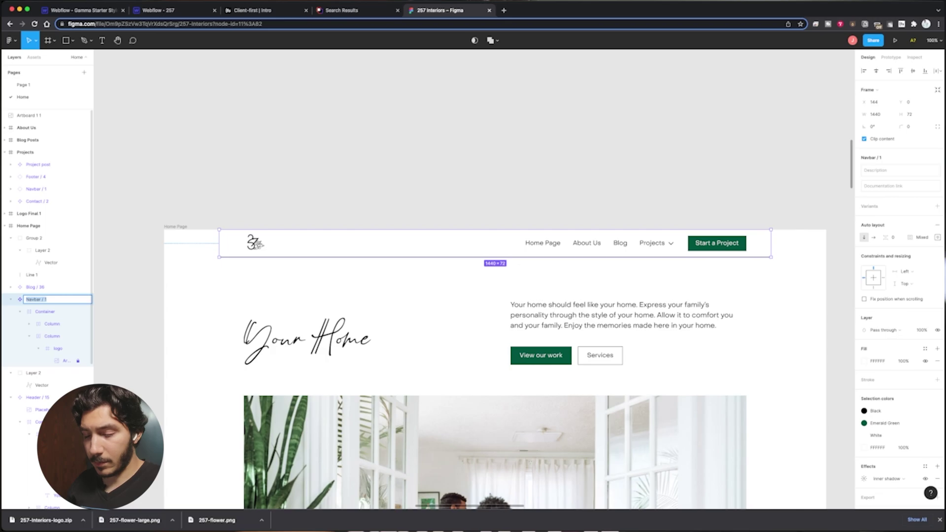
Step: Search the Relume Library for "Navbar / 1" and copy the Navbar 1 component
key("super+4")
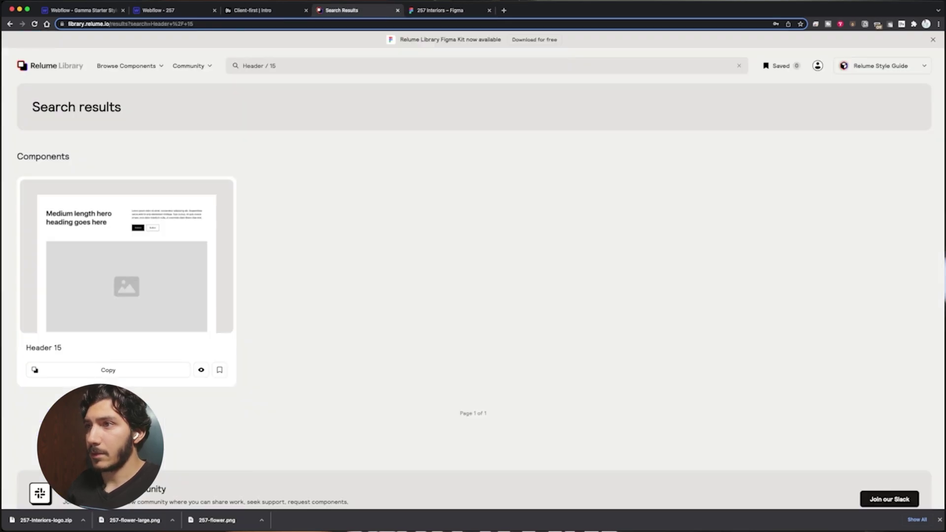
triple_click(266, 65)
key("super+v")
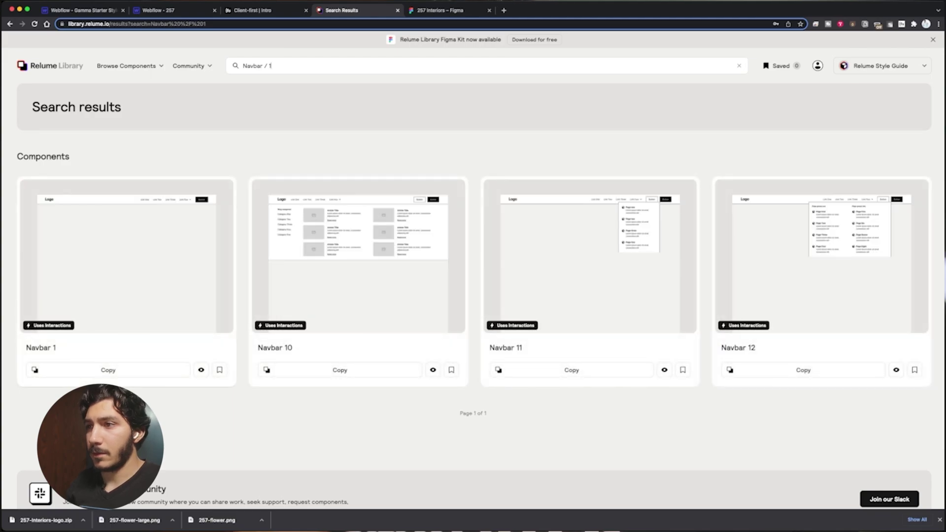
left_click(108, 370)
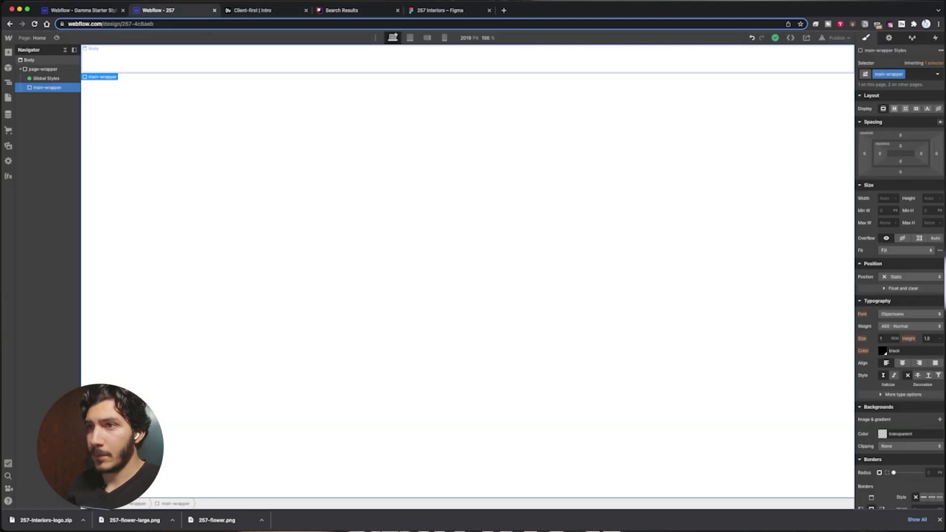
Step: In the 257 Webflow project, paste the copied navbar component into main-wrapper and dismiss the paste notice
left_click(168, 10)
left_click(48, 87)
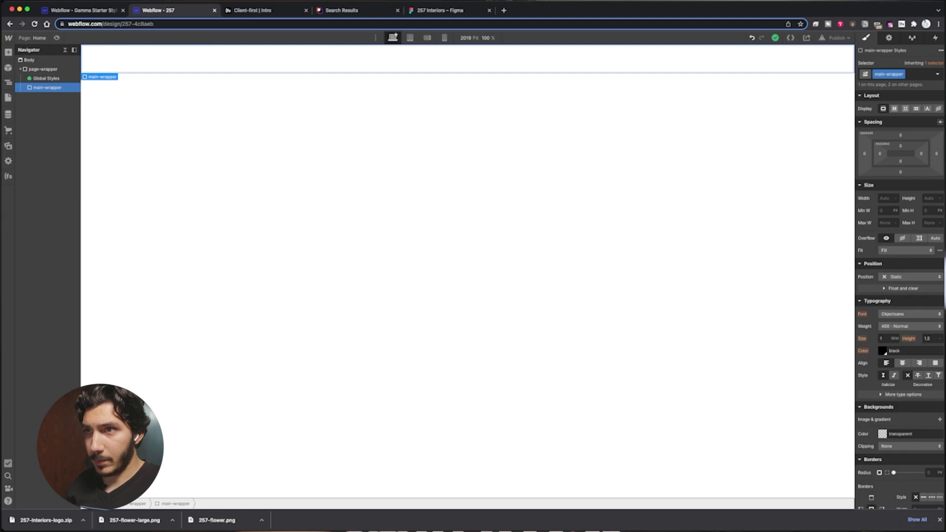
key("super+v")
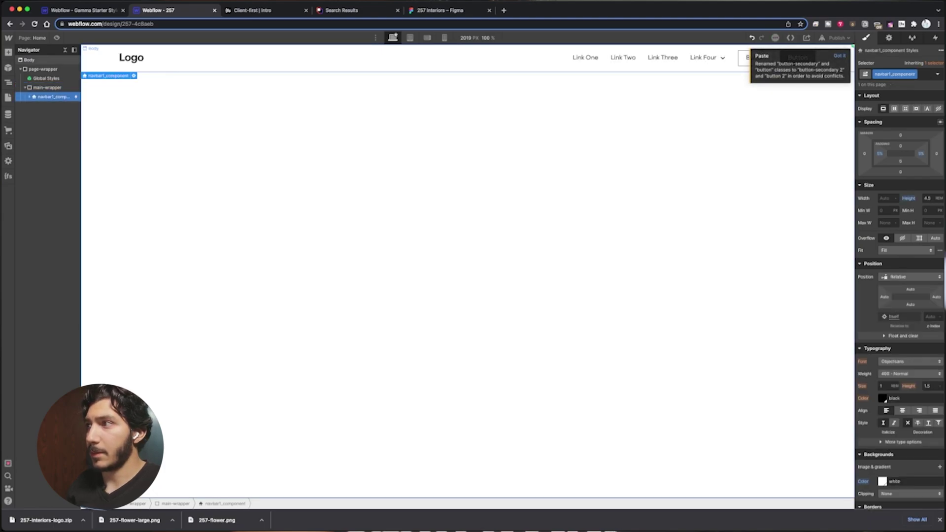
left_click(839, 56)
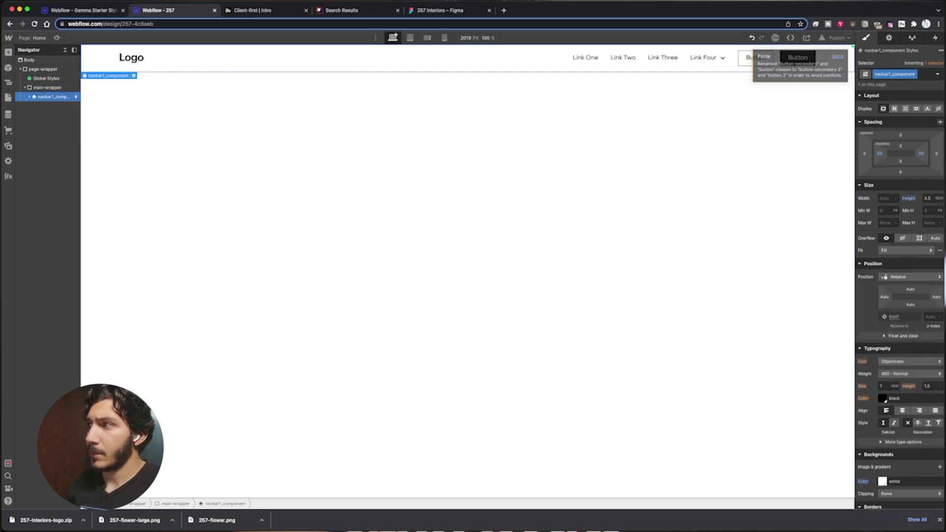
Step: Inspect the class options of the "button 2" class on the navbar's filled button
left_click(797, 58)
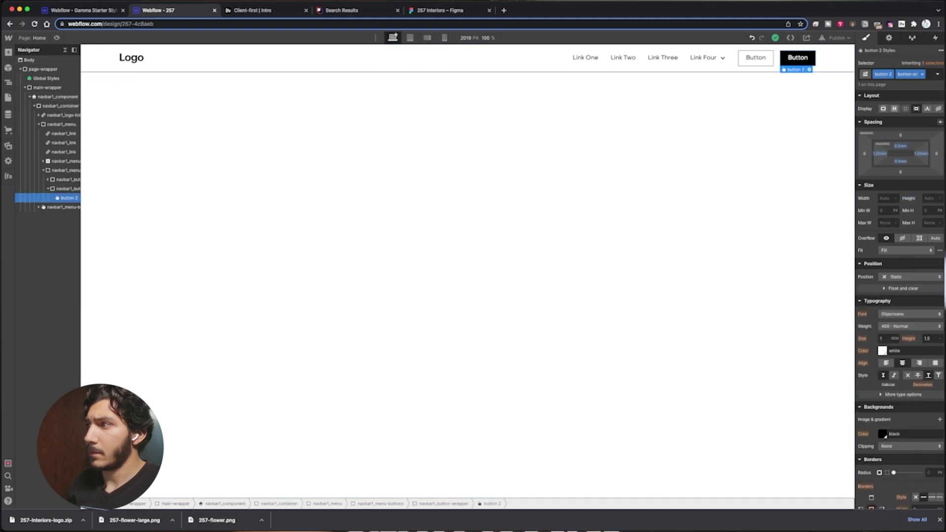
left_click(890, 74)
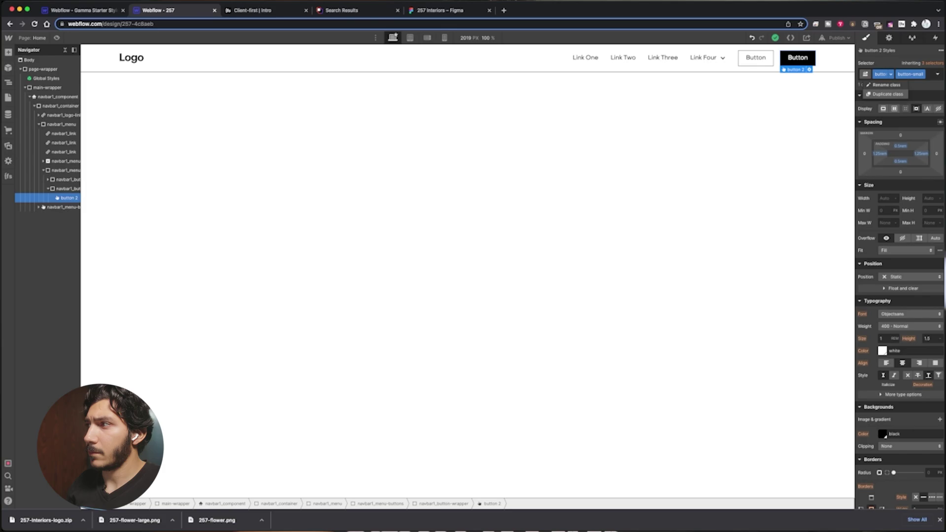
key("Escape")
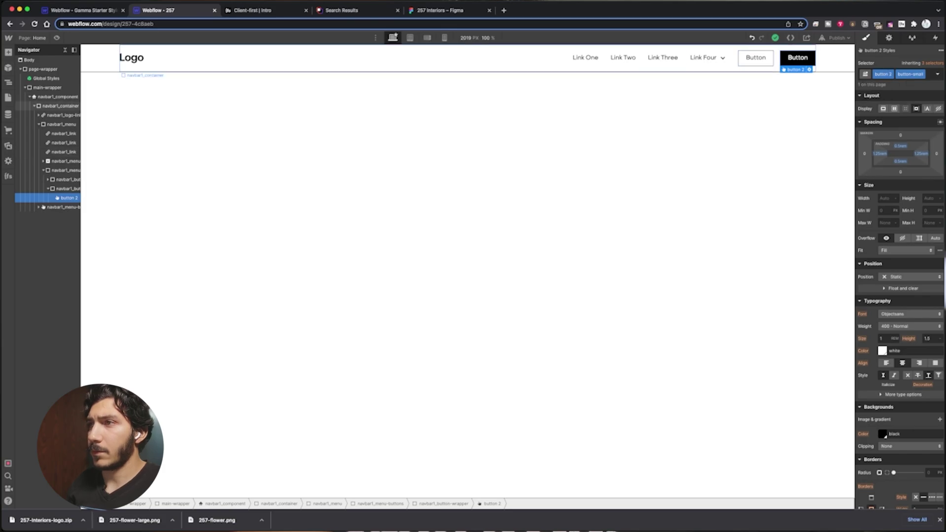
Step: Switch to the 257 Interiors Figma file and copy the layer name "Header / 15" from the Home Page frame
left_click(367, 11)
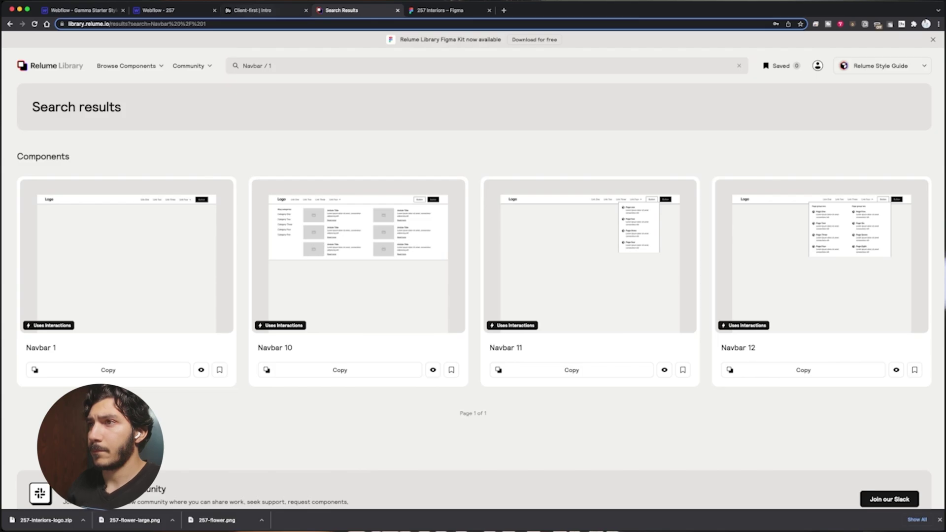
left_click(266, 11)
left_click(363, 10)
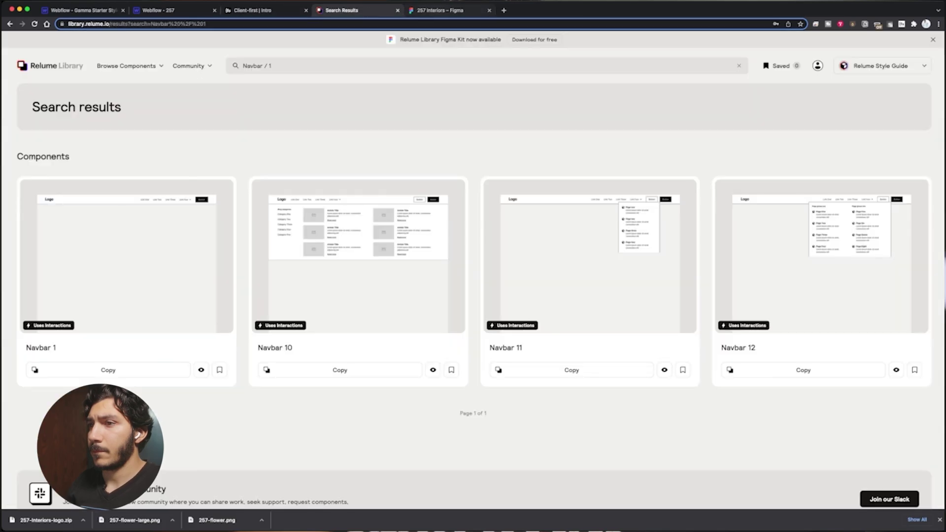
key("ctrl+Tab")
scroll(49, 353, "down", 2)
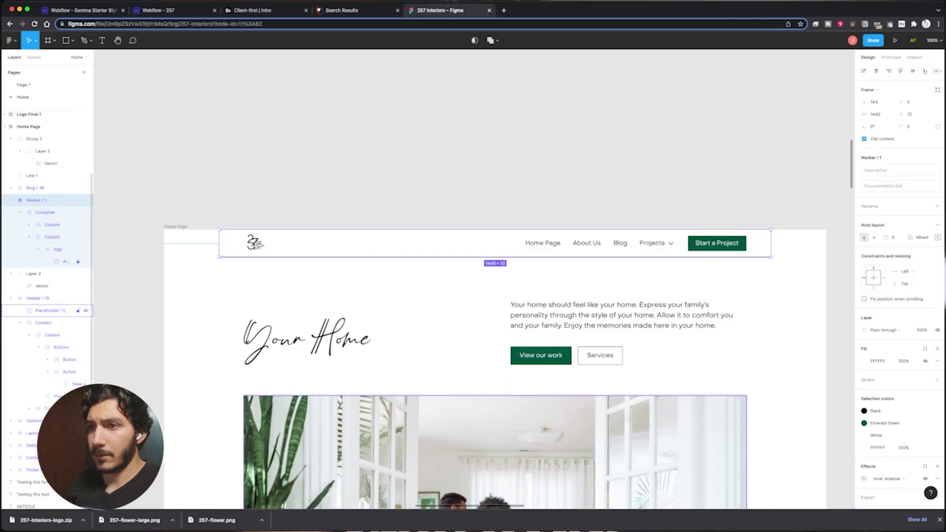
left_click(44, 299)
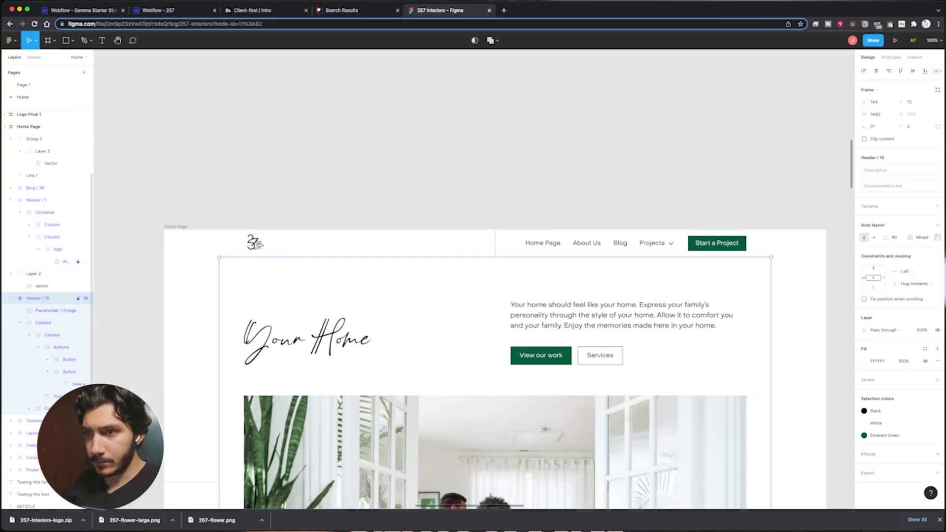
key("super+r")
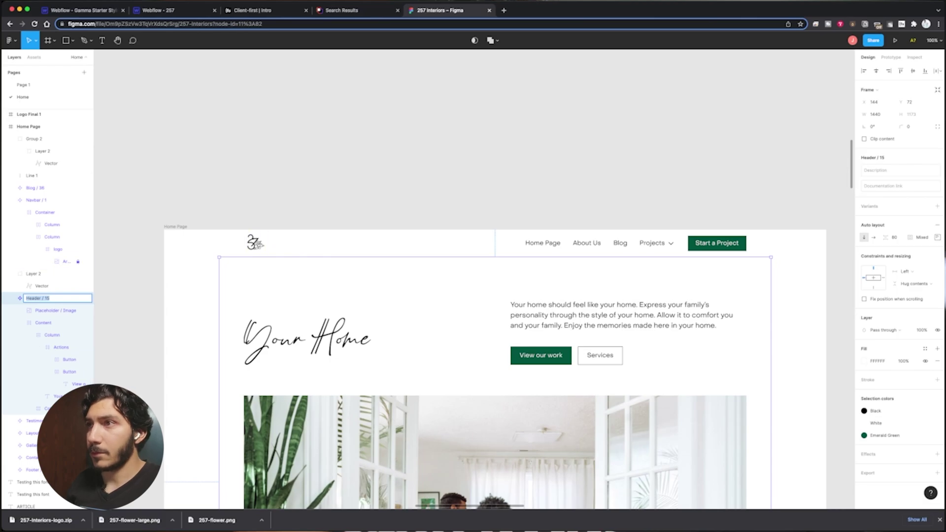
Step: Search the Relume Library for "Header / 15" and copy the Header 15 component
key("ctrl+shift+Tab")
key("alt+shift+Left")
key("alt+shift+Left")
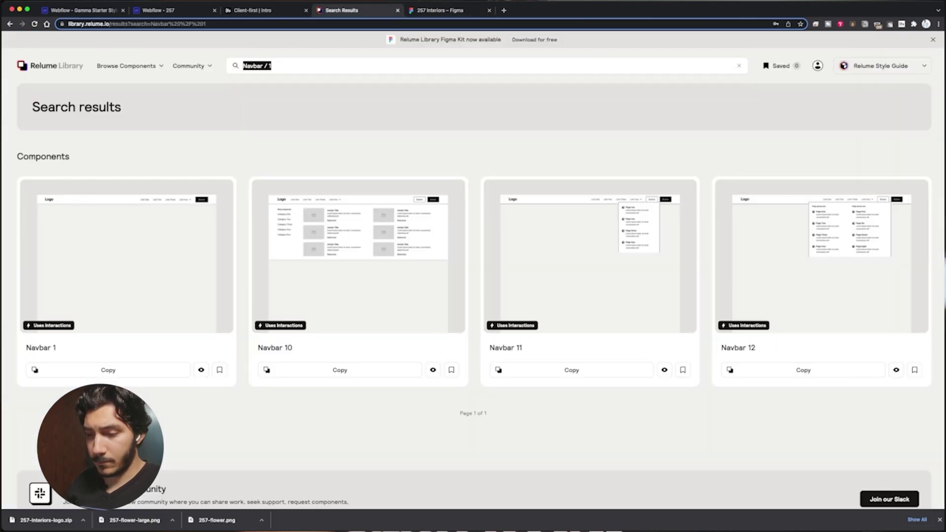
key("super+v")
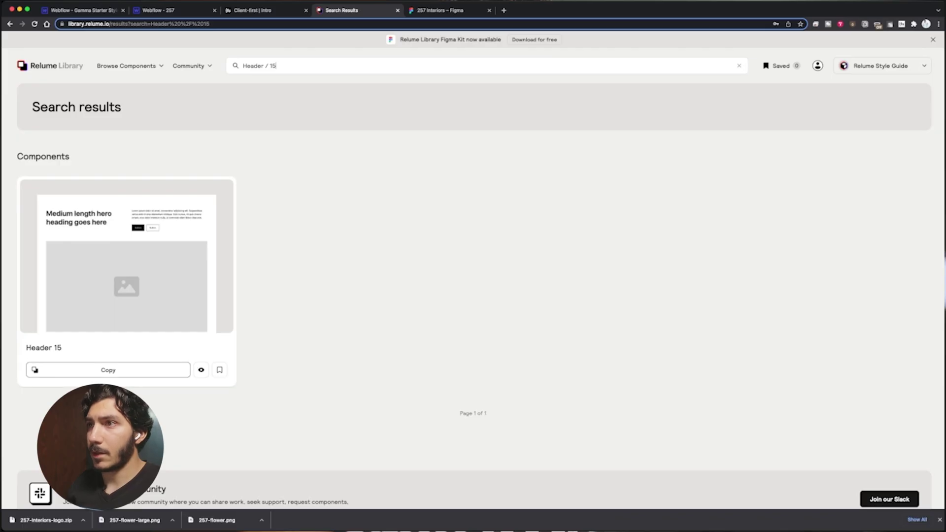
left_click(108, 370)
Step: In the 257 Webflow project, paste the copied header component into main-wrapper below the navbar and select the new section
left_click(158, 10)
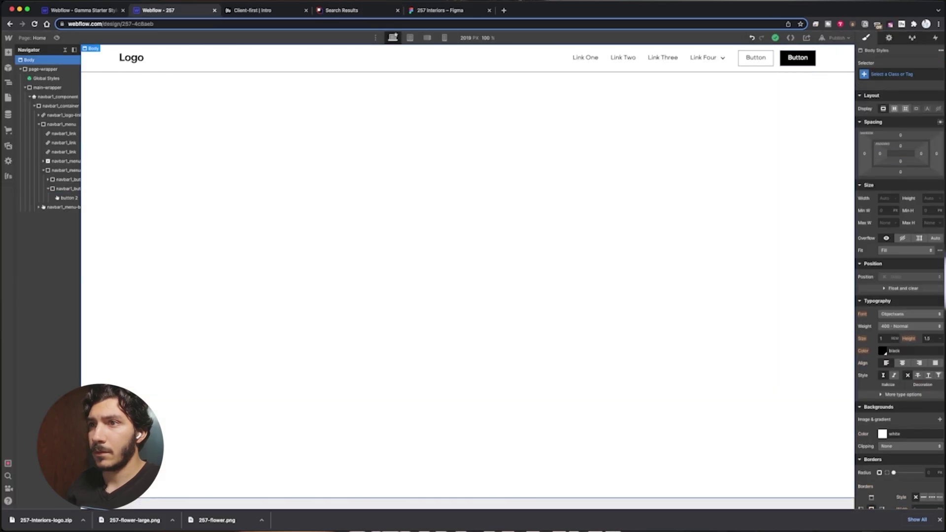
left_click(47, 87)
key("super+v")
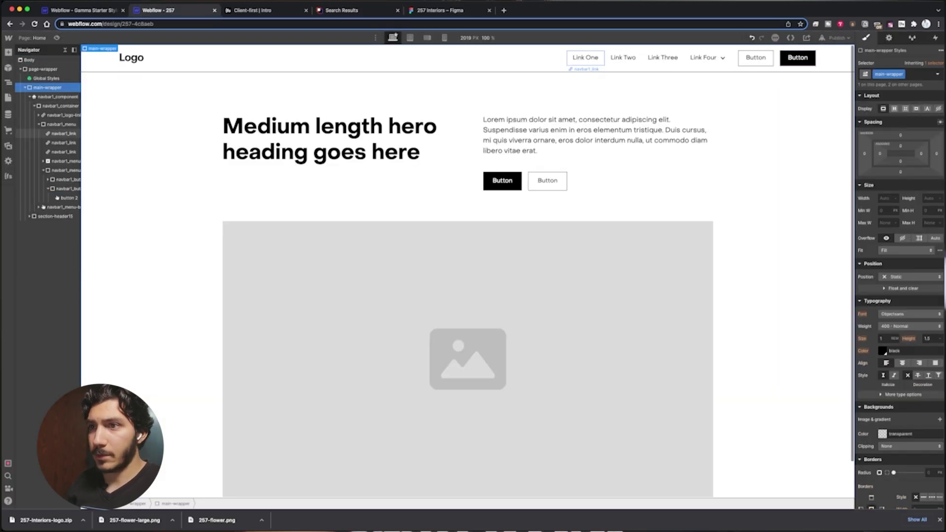
left_click(55, 216)
Step: Switch to the 257 Interiors Figma file and copy the layer name "Testimonial / 17" from the Home Page frame
left_click(440, 10)
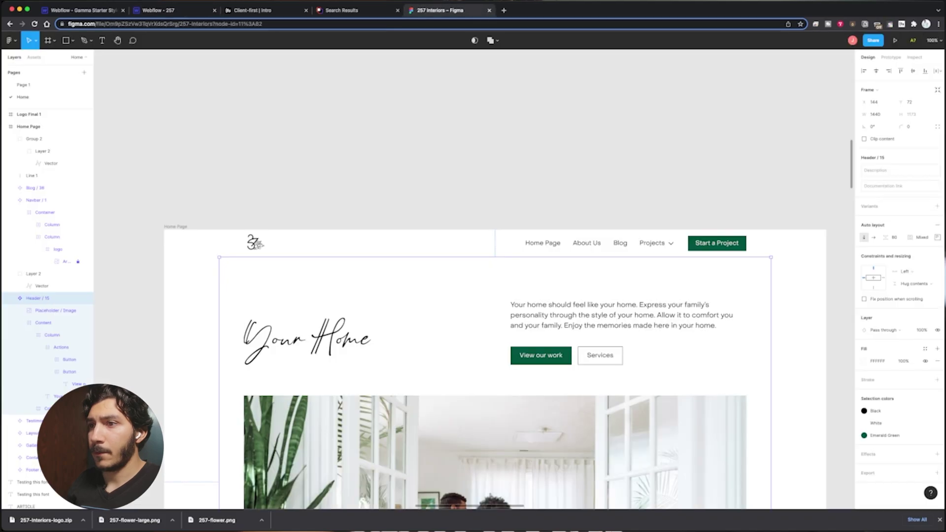
scroll(50, 295, "down", 5)
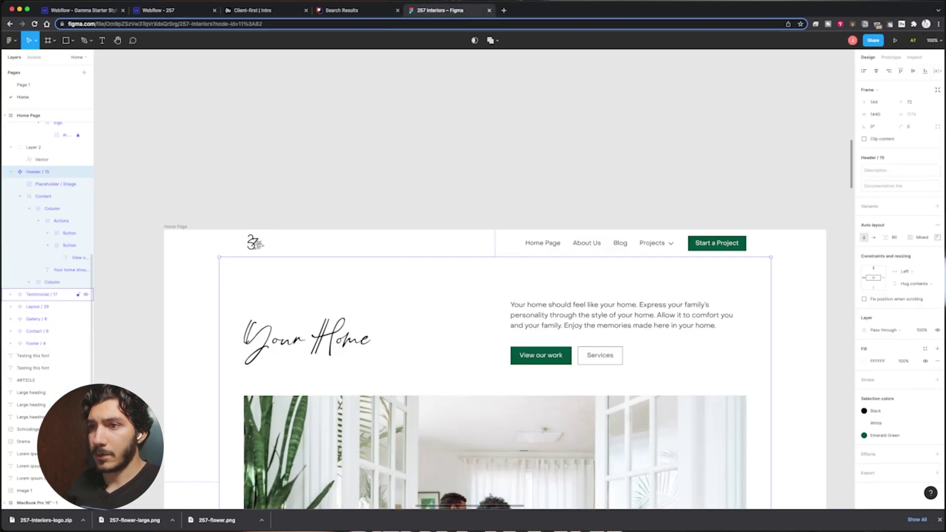
left_click(37, 307)
left_click(42, 295)
double_click(38, 295)
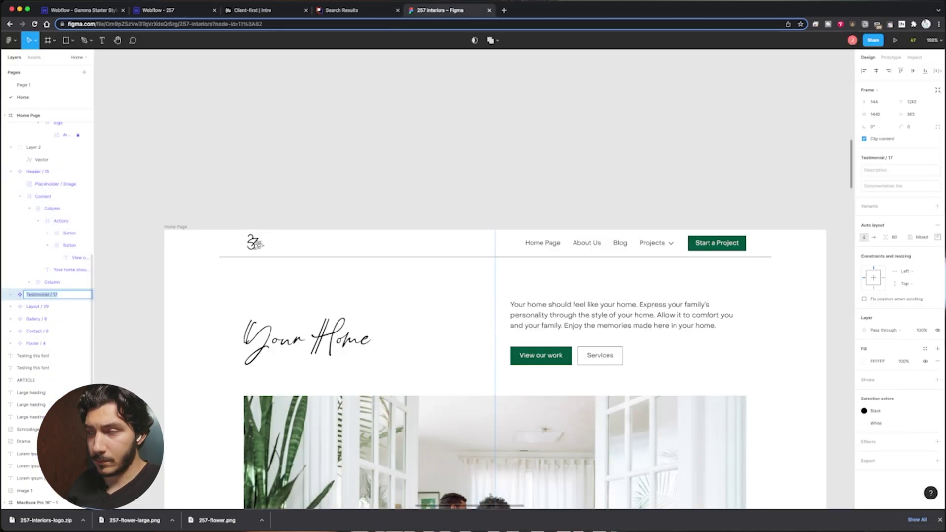
Step: Search the Relume Library for "Testimonial / 17" and copy the Testimonial 17 component
left_click(170, 11)
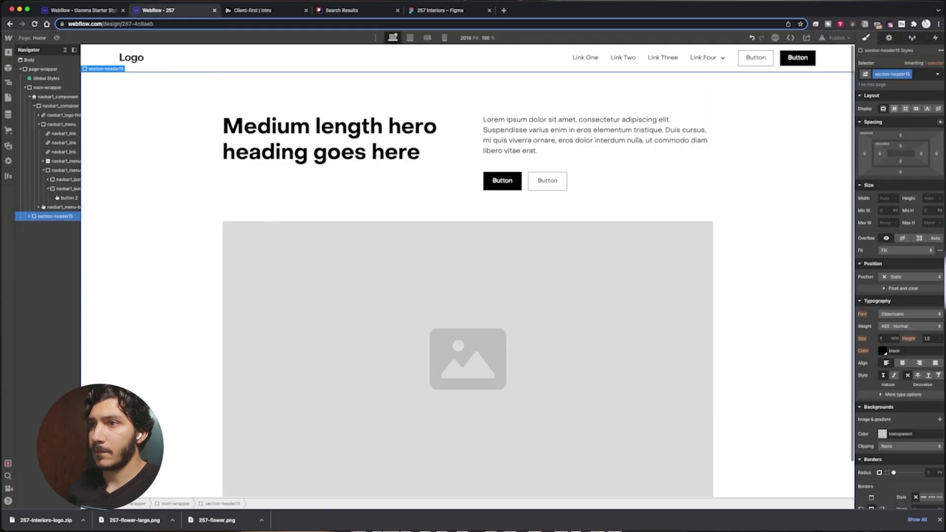
left_click(349, 11)
double_click(273, 66)
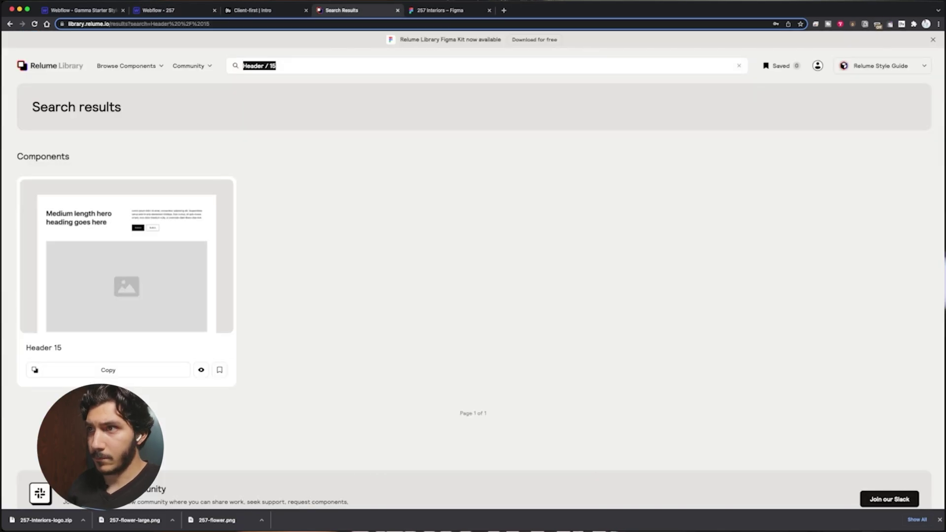
key("super+v")
left_click(108, 370)
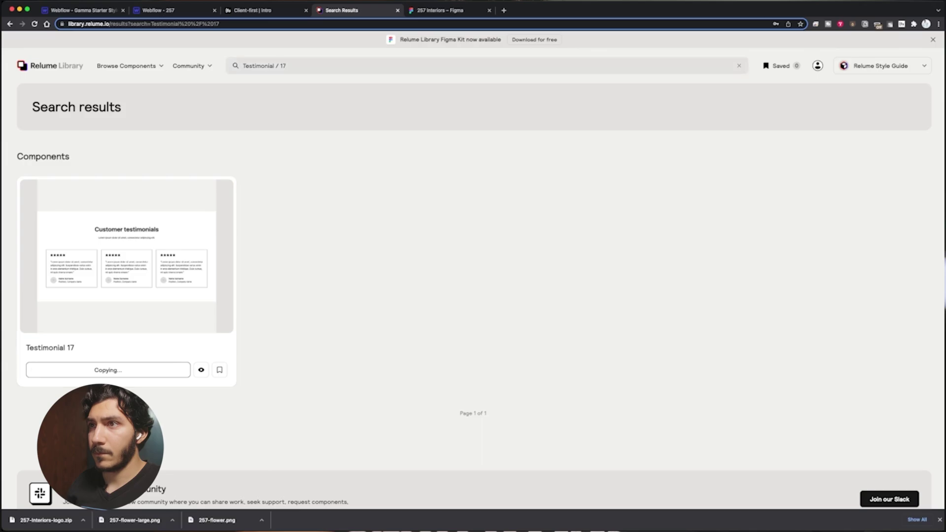
Step: In the 257 Webflow project, paste the copied testimonial section into main-wrapper below the header and collapse navbar1_component in the element tree
key("super+2")
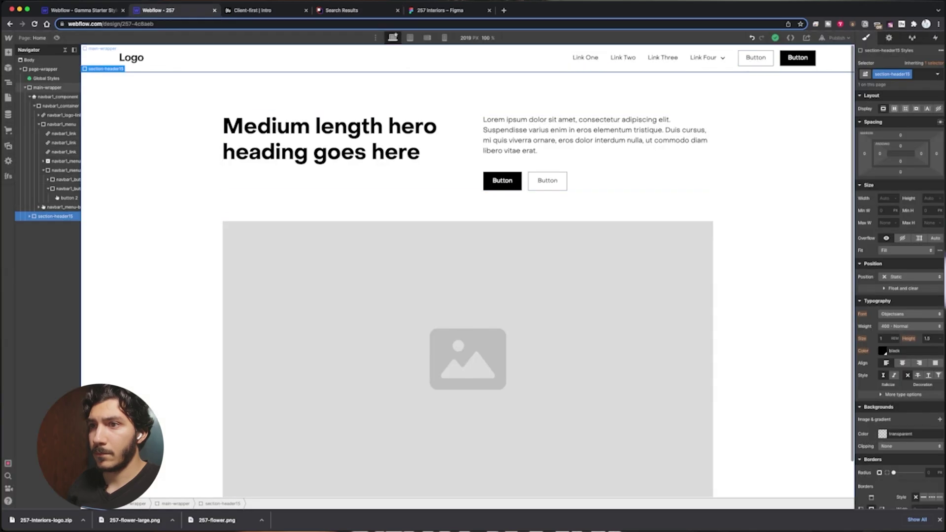
left_click(48, 88)
key("super+v")
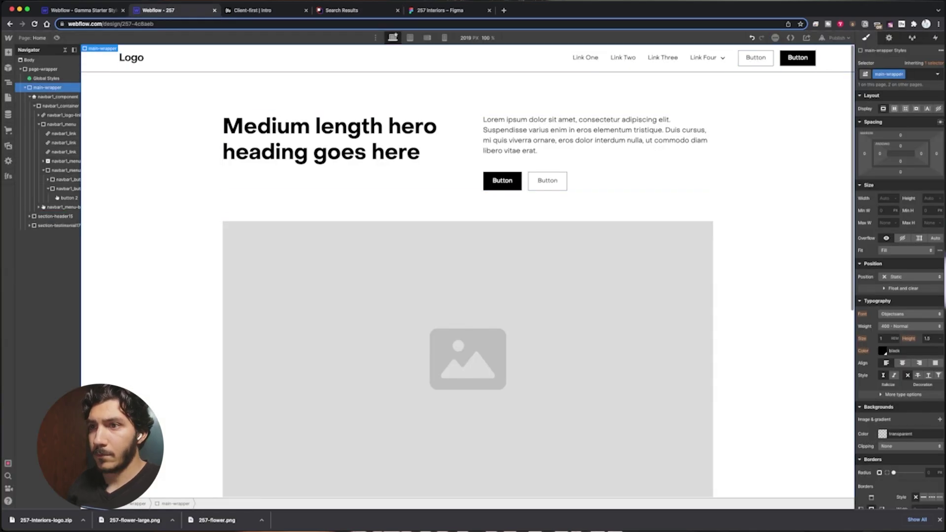
left_click(30, 97)
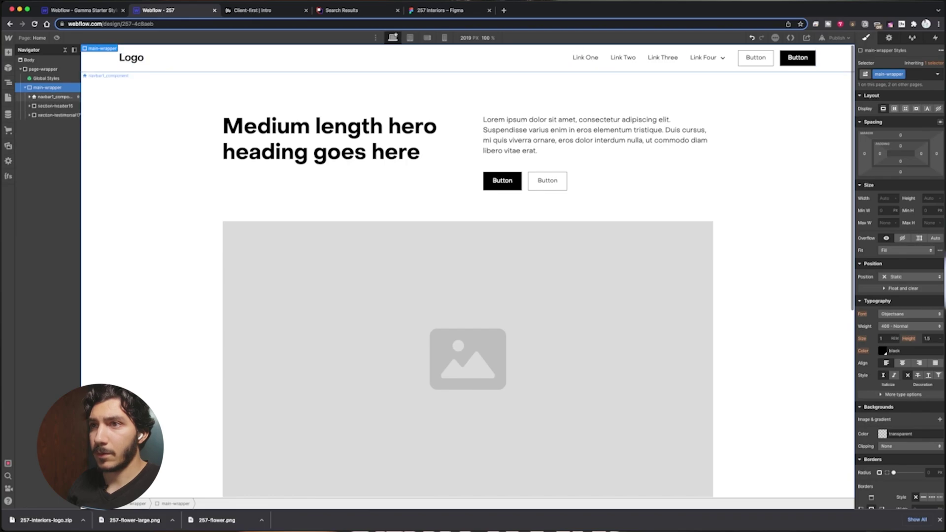
Step: Copy the layer name "Layout / 29" from the 257 Interiors Figma file and search the Relume Library for it
key("ctrl+shift+Tab")
key("ctrl+shift+Tab")
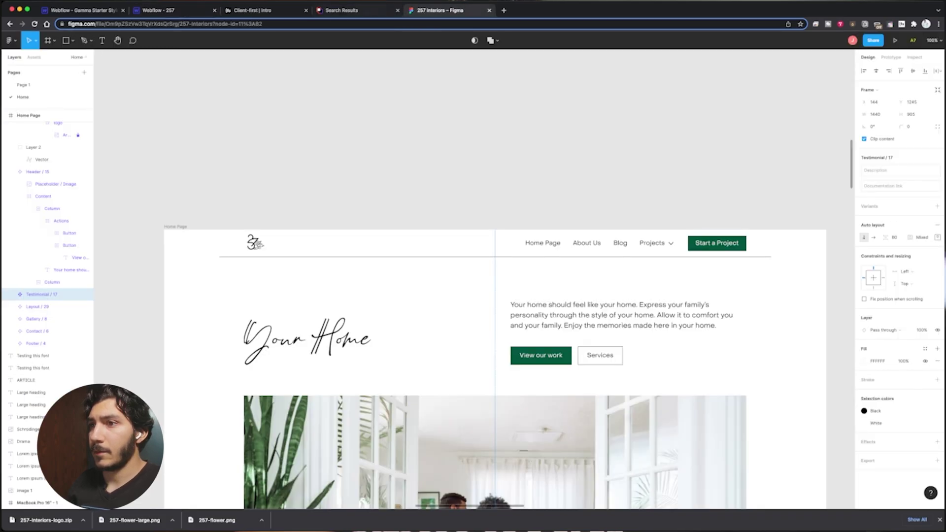
key("ctrl+shift+Tab")
key("ctrl+Tab")
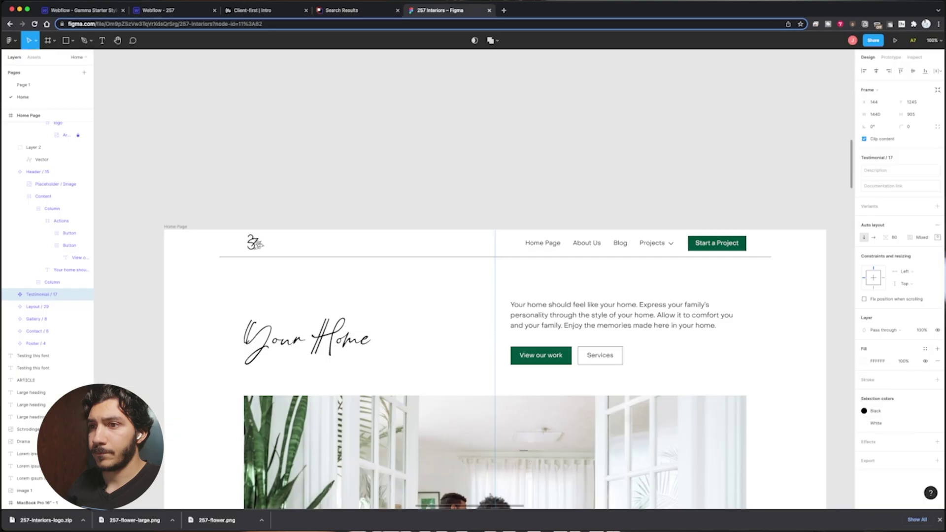
double_click(38, 306)
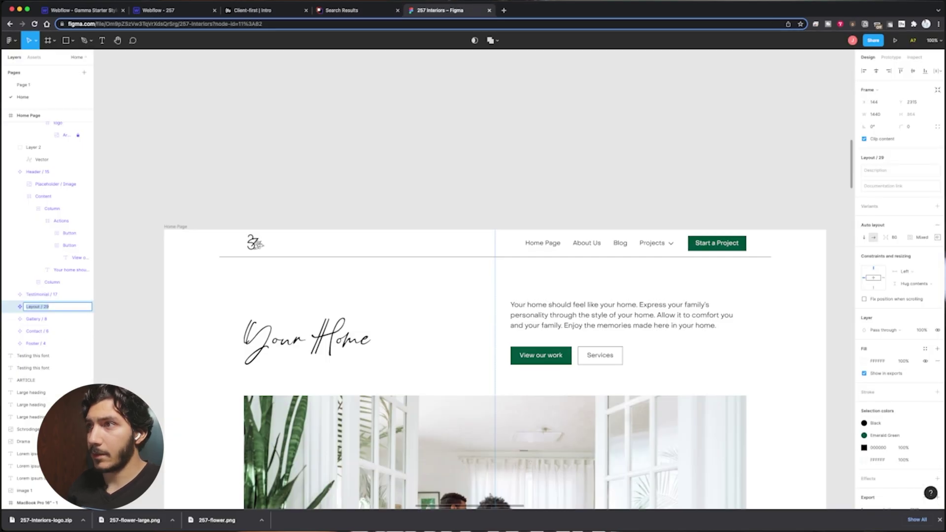
key("ctrl+shift+Tab")
double_click(283, 66)
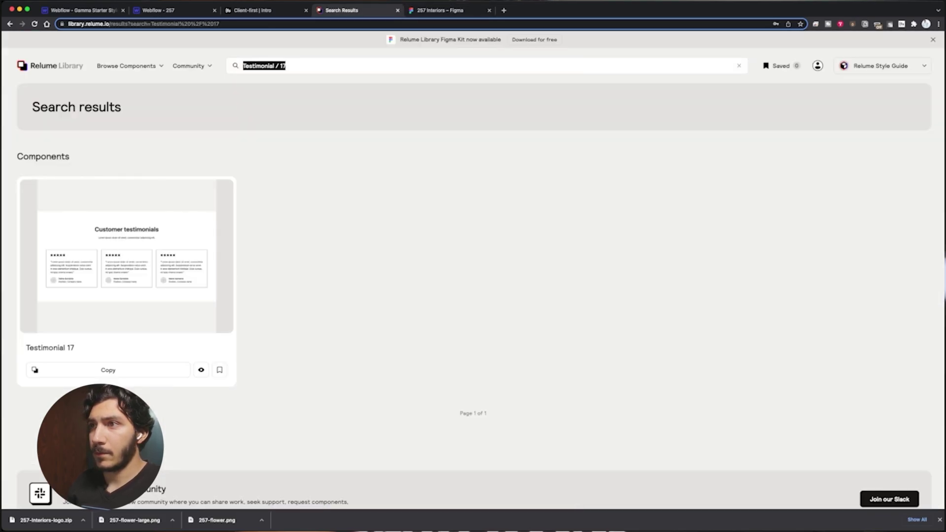
key("super+v")
Step: Copy the Layout 29 component and paste it into main-wrapper below the testimonial section in the 257 Webflow project
left_click(107, 370)
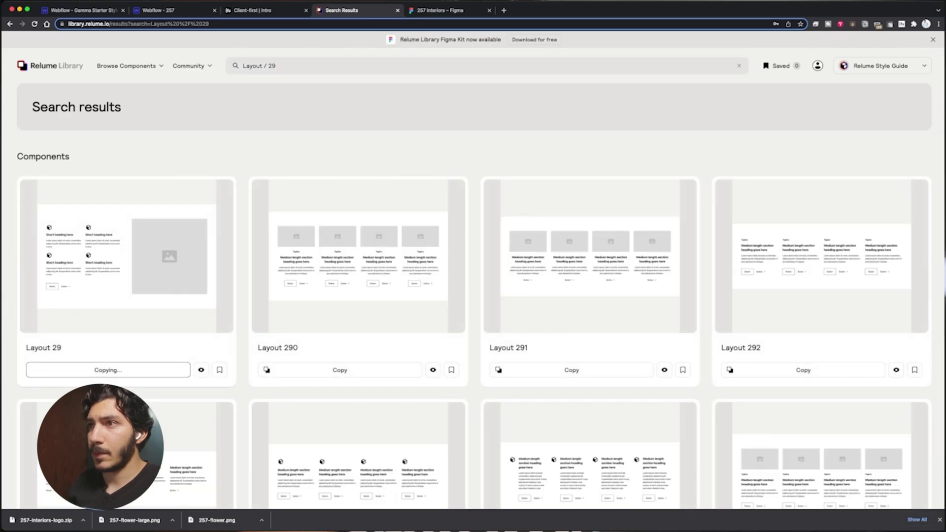
key("super+3")
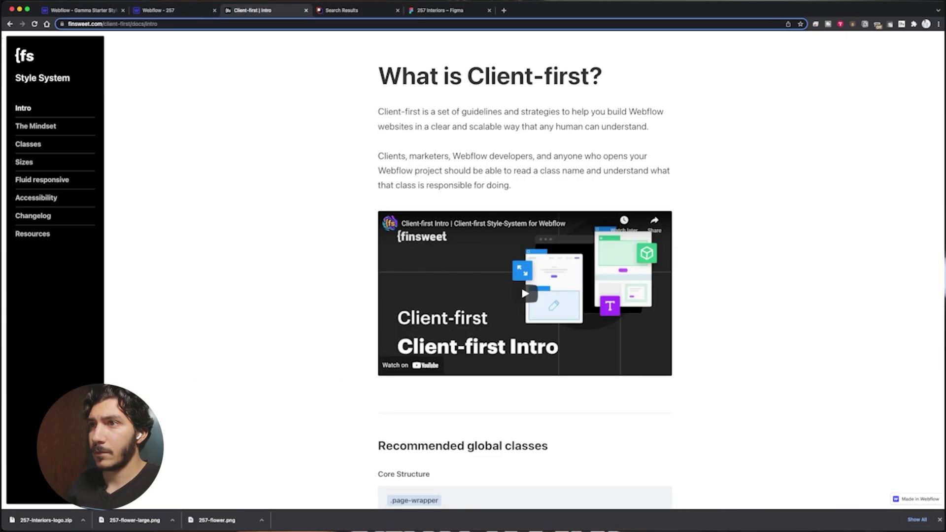
key("super+2")
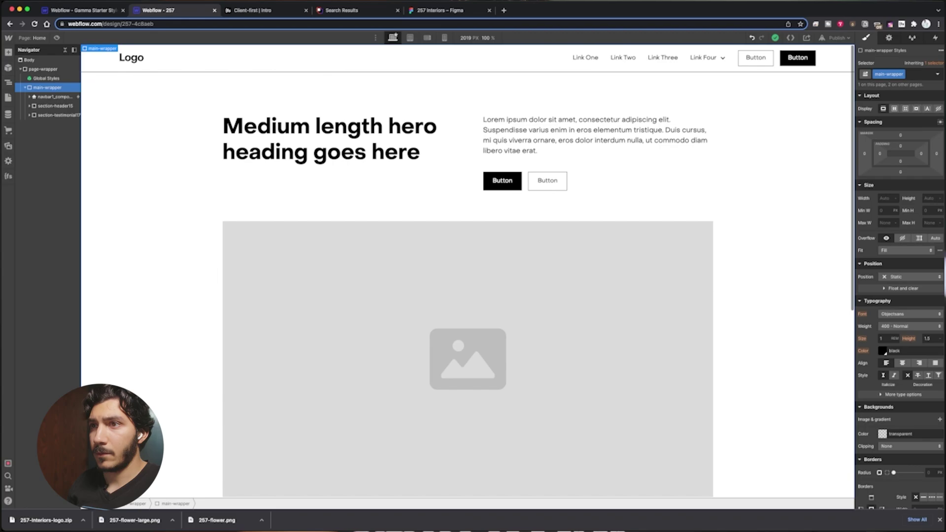
Step: Switch to the 257 Interiors Figma file and copy the layer name "Gallery / 8" from the Home Page frame
key("super+5")
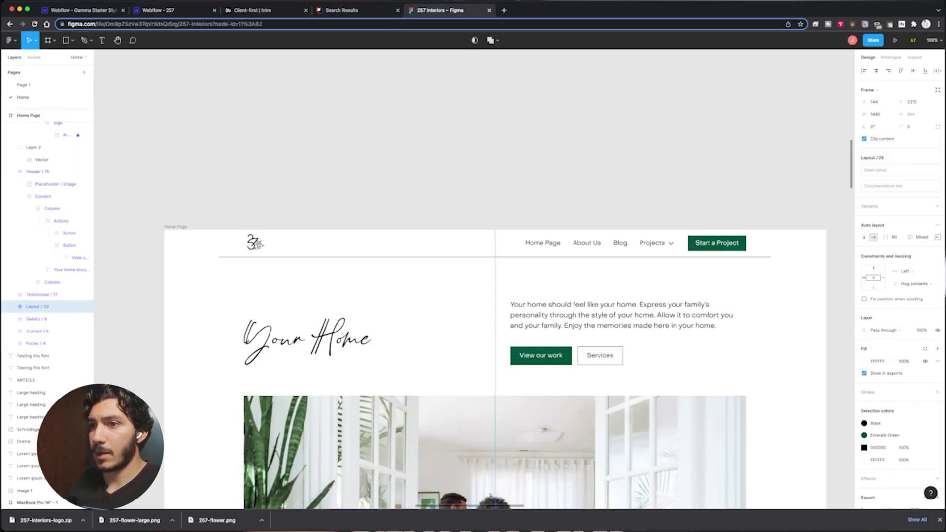
left_click(55, 331)
left_click(54, 319)
key("super+r")
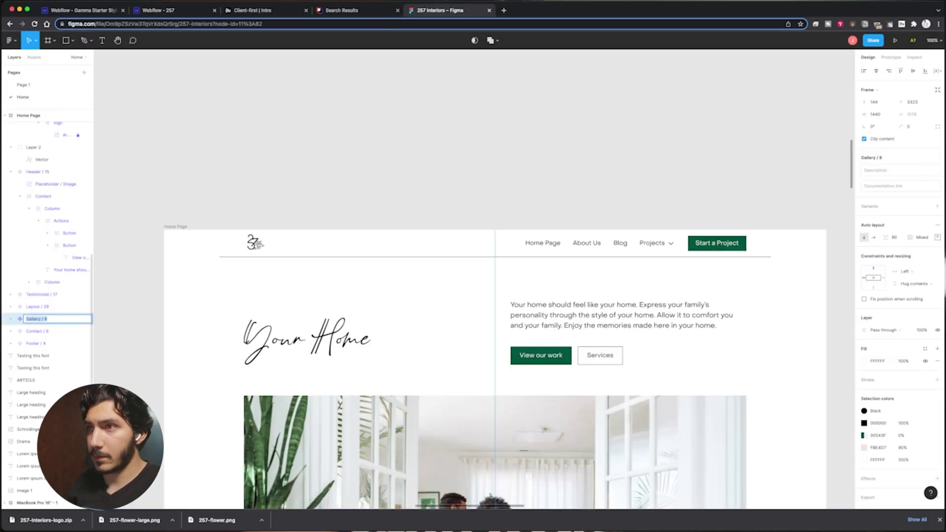
Step: Find "Gallery / 8" in the Relume Library and paste the Gallery 8 component into main-wrapper in the 257 Webflow project
key("super+2")
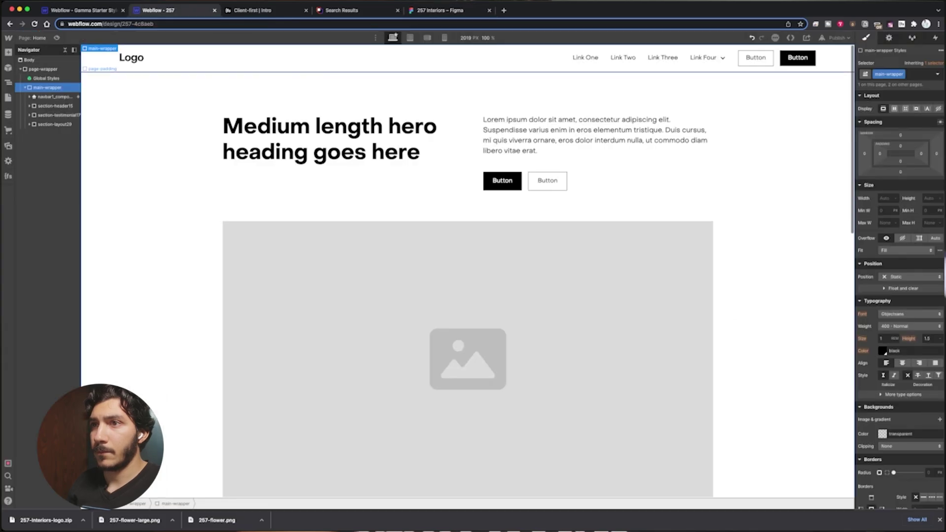
key("super+v")
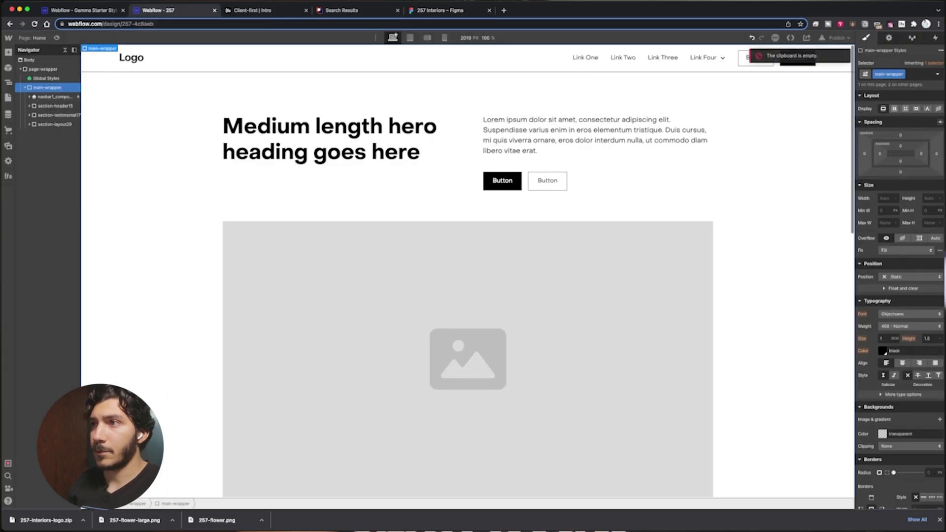
key("super+4")
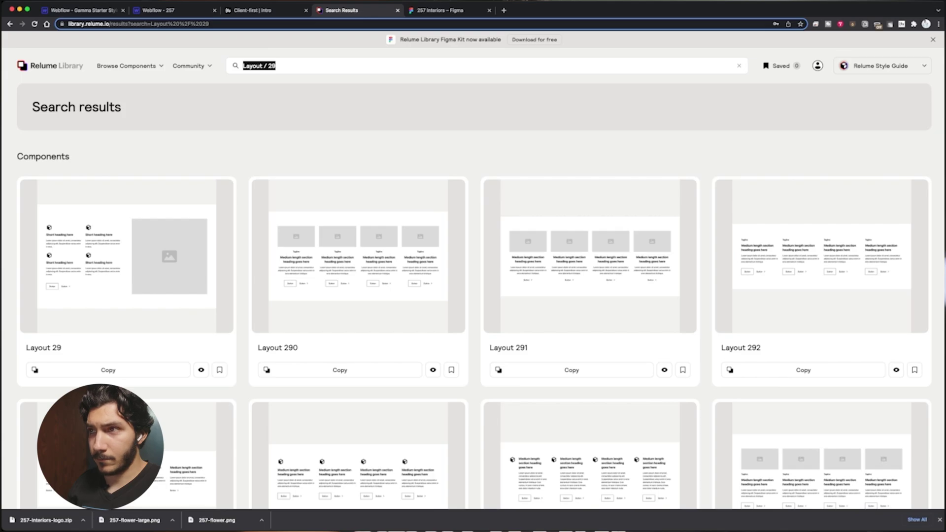
key("super+v")
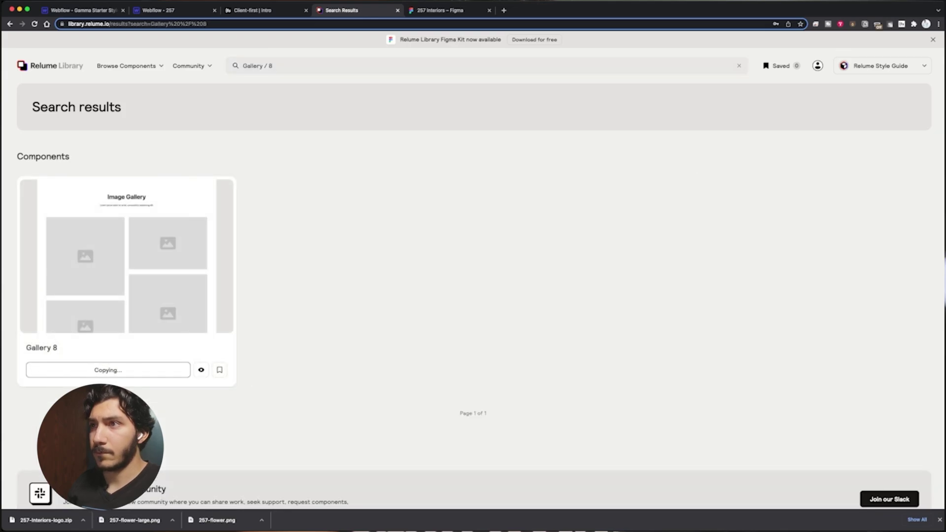
key("super+2")
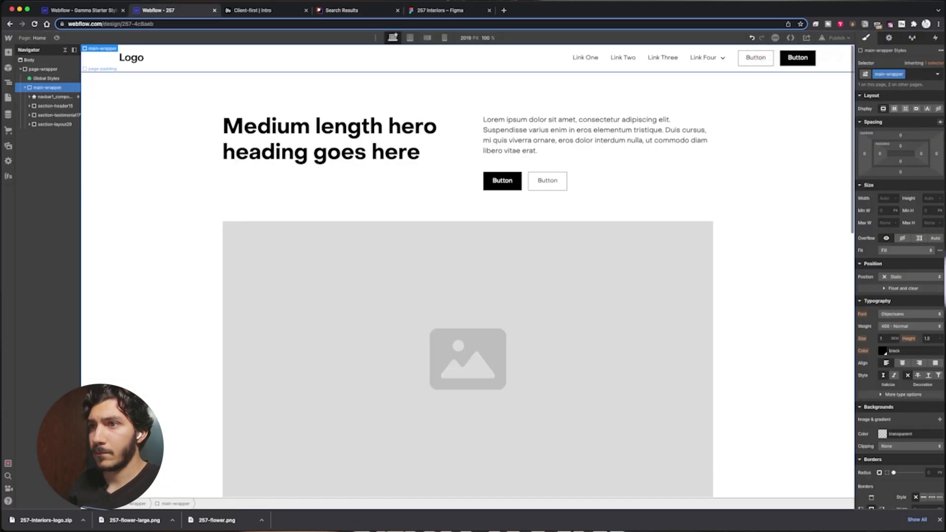
Step: Copy the layer name "Contact / 6" from the Figma file and search the Relume Library for it
key("super+5")
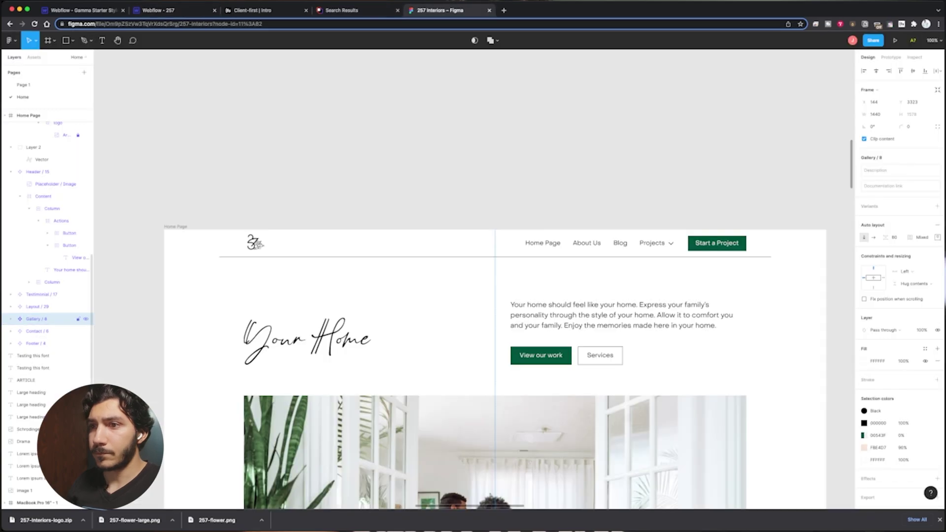
double_click(44, 331)
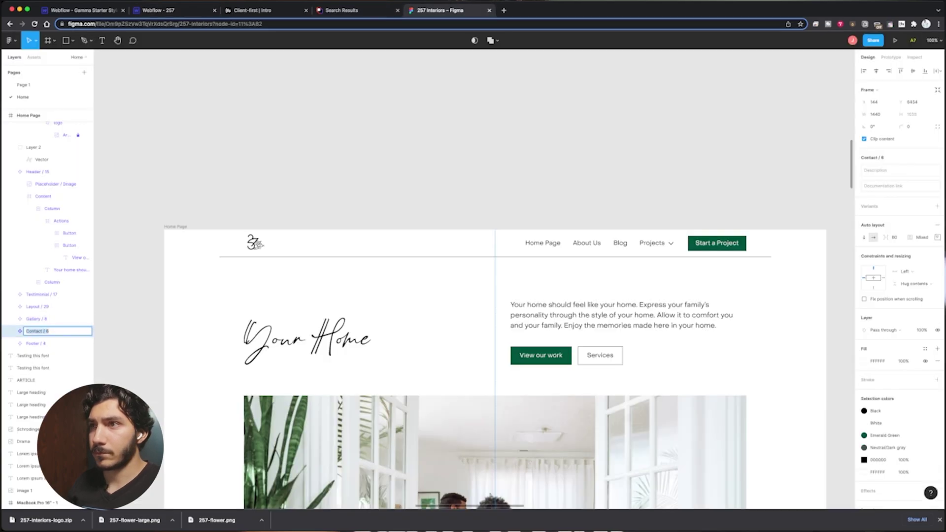
key("super+2")
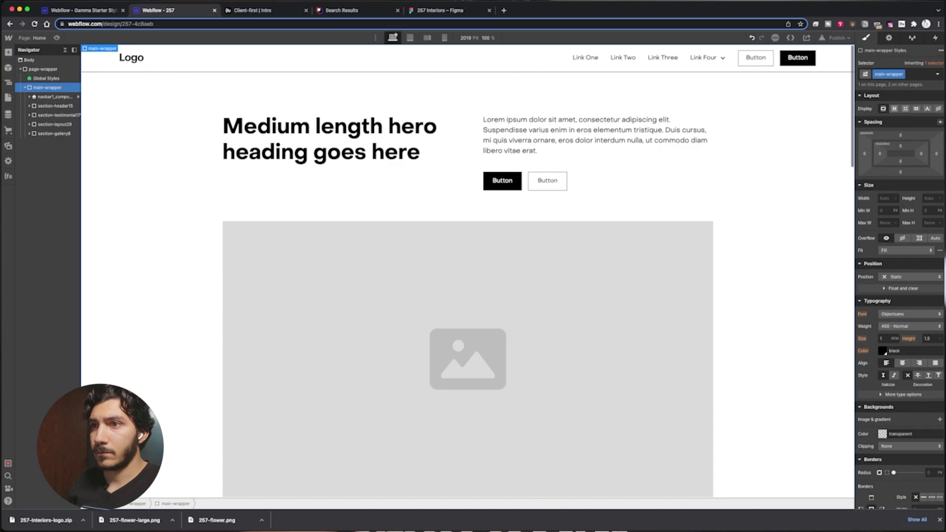
key("super+v")
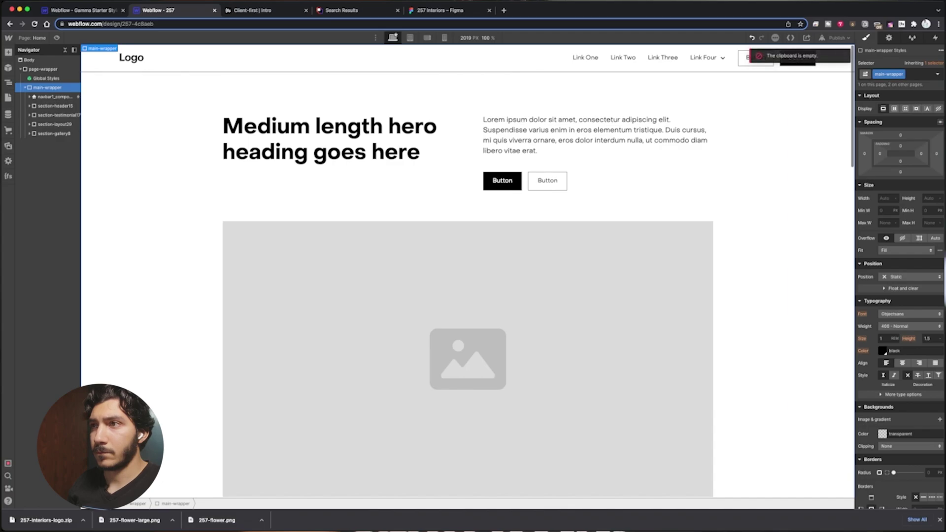
key("super+4")
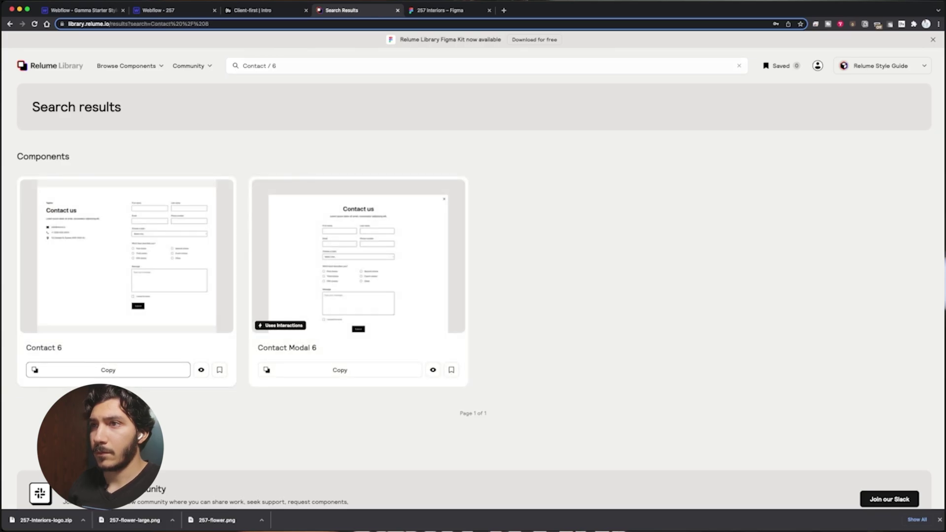
Step: Copy the Contact 6 component and paste it into main-wrapper below the gallery section in the 257 Webflow project
left_click(35, 370)
key("super+2")
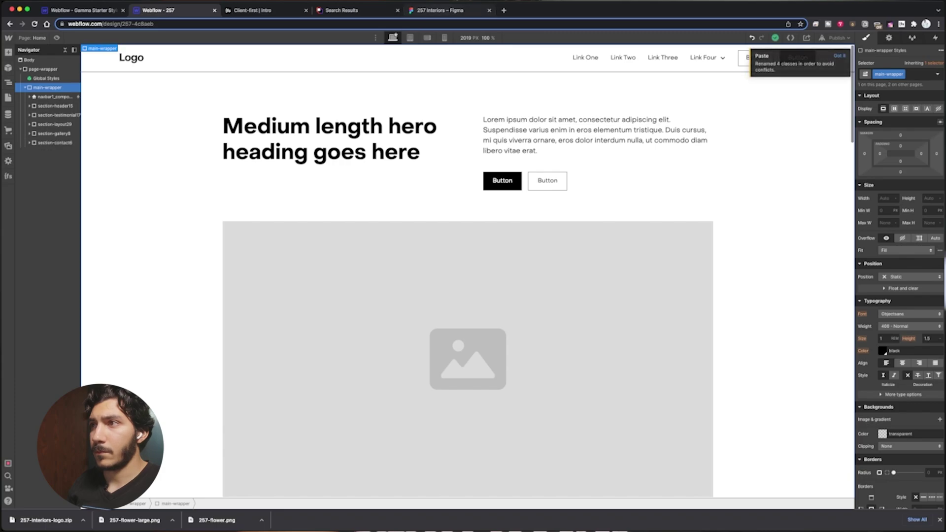
Step: Copy the layer name "Footer / 4" from the Figma file and search the Relume Library for it
key("super+5")
double_click(36, 343)
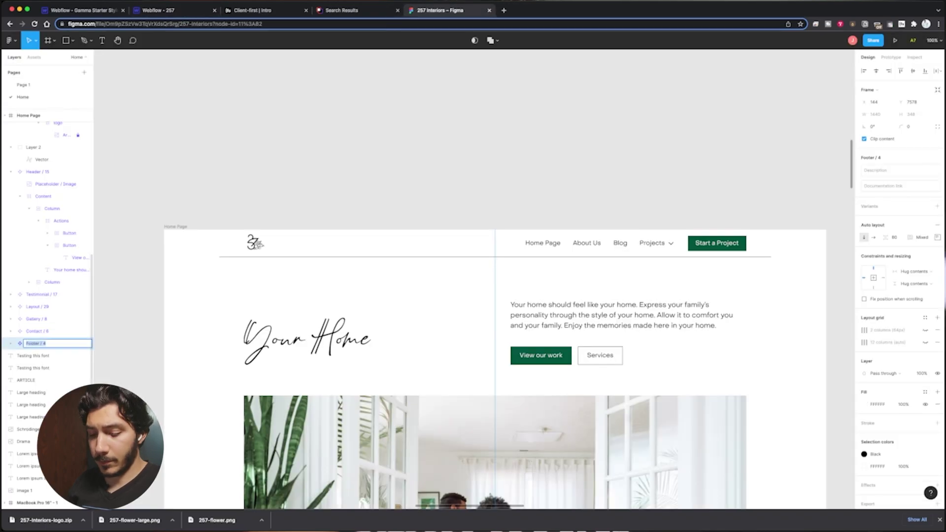
key("super+2")
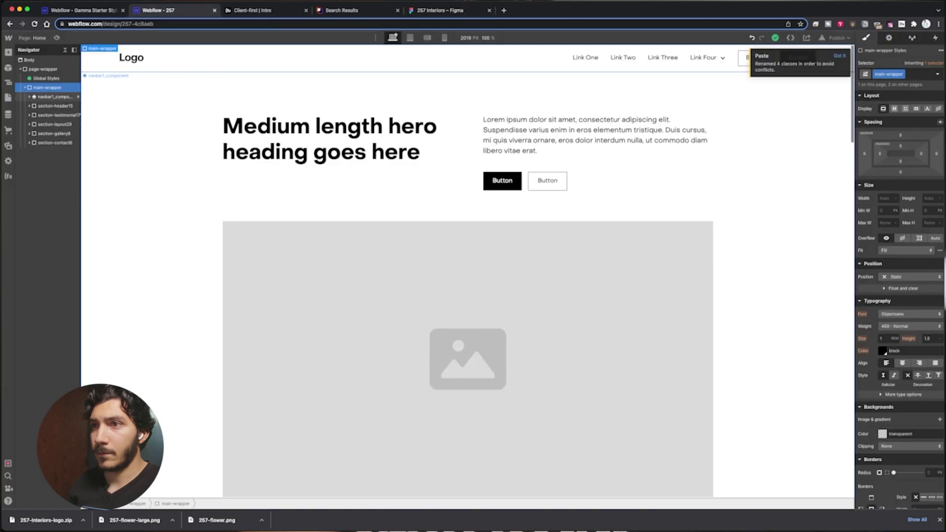
key("super+4")
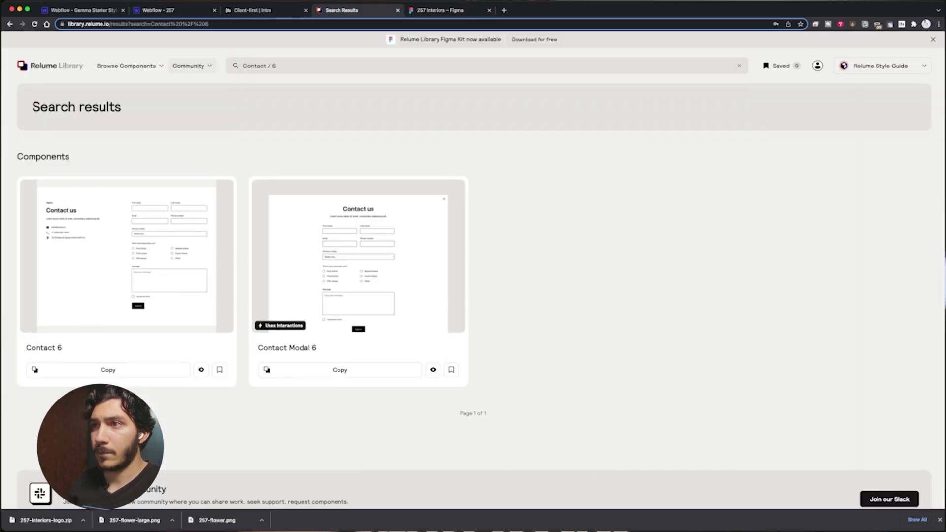
key("Return")
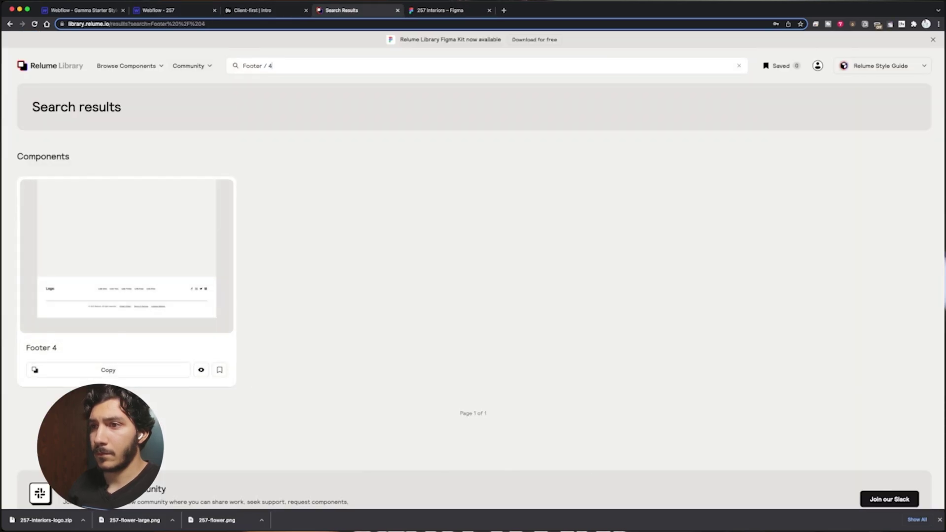
Step: Copy the Footer 4 component, paste it into main-wrapper below the contact section in Webflow, and select the new footer
left_click(108, 369)
key("super+2")
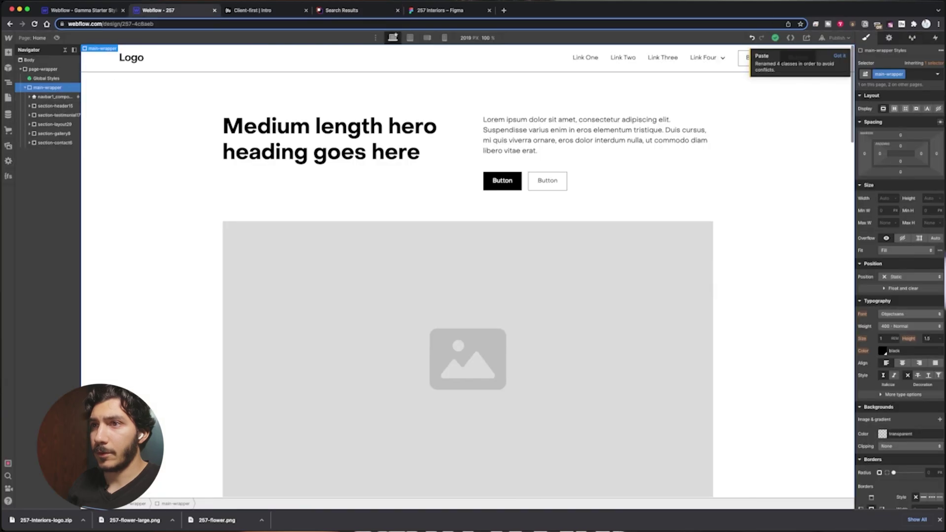
left_click(57, 152)
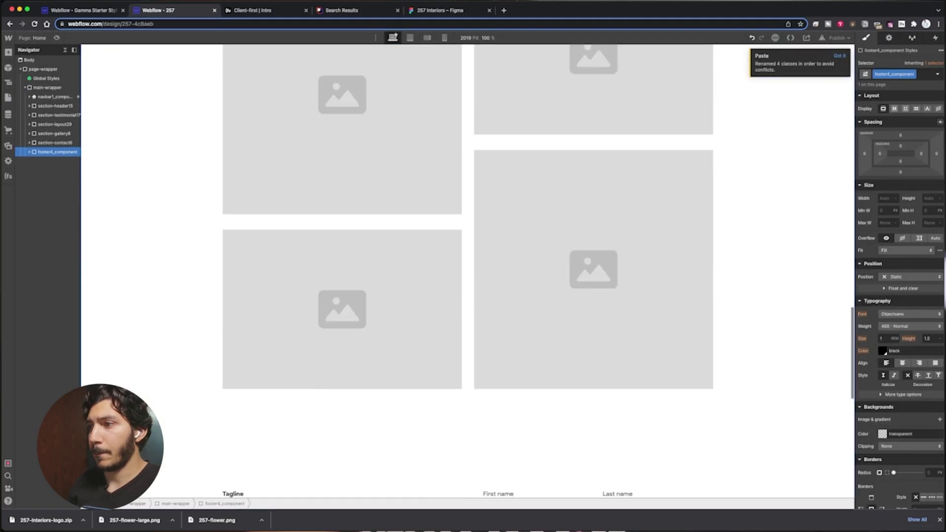
scroll(467, 271, "up", 20)
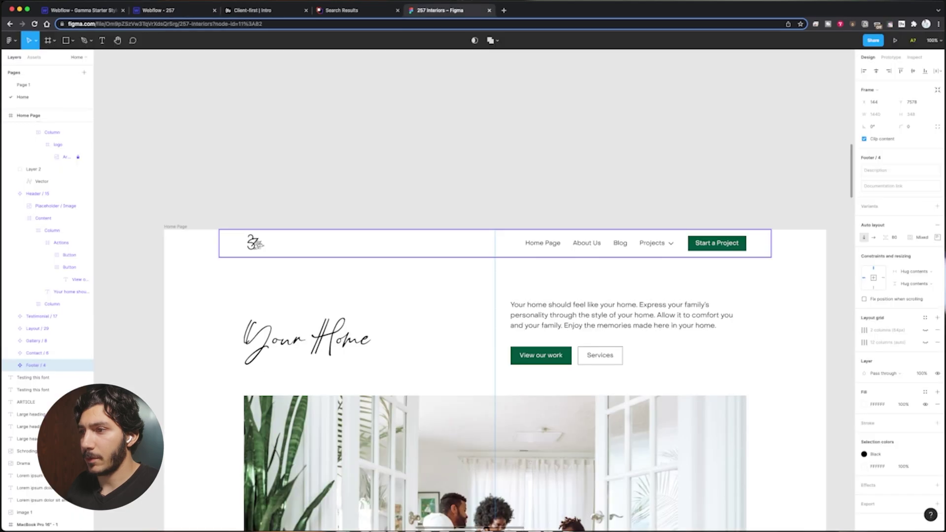
Step: In the Figma file, inspect the text style of the "Your Home" hero heading and dismiss the missing fonts dialog
double_click(305, 340)
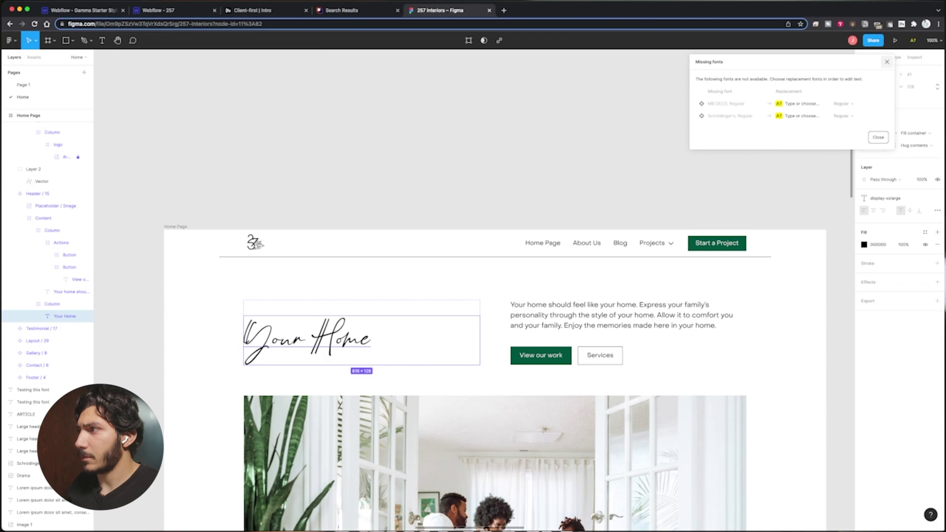
left_click(887, 62)
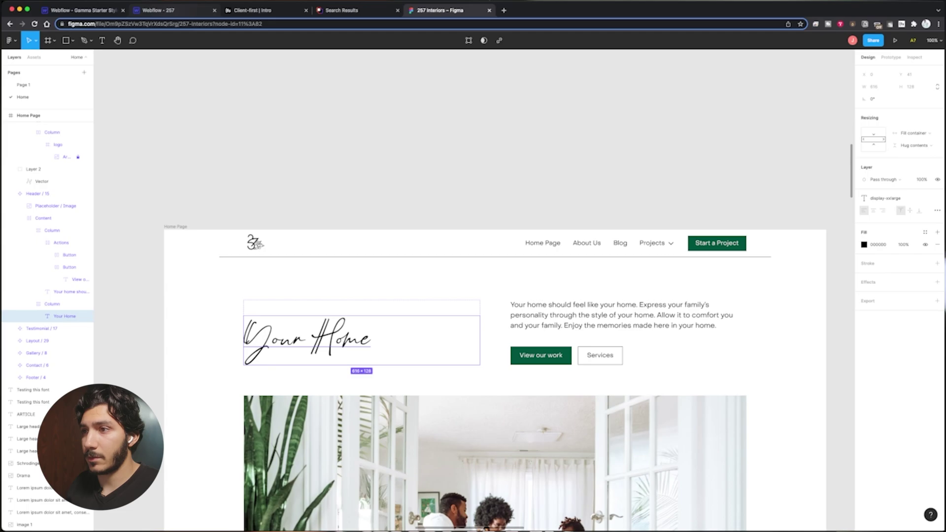
Step: Switch to the 257 Webflow project's Style Guide page and select the Body element
left_click(170, 11)
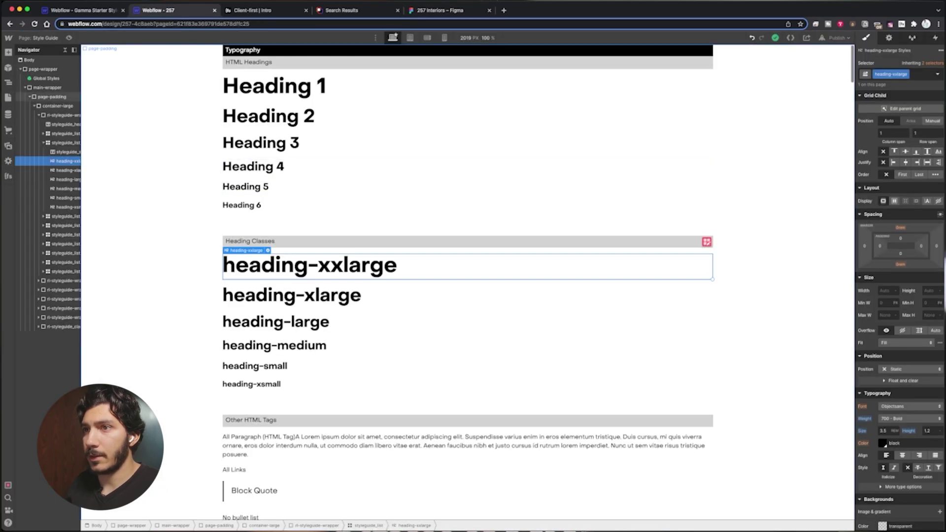
left_click(30, 59)
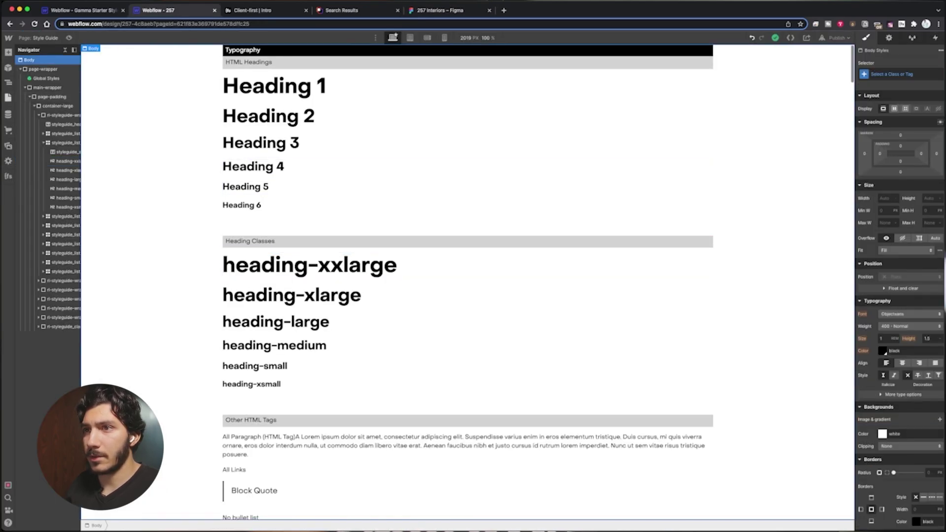